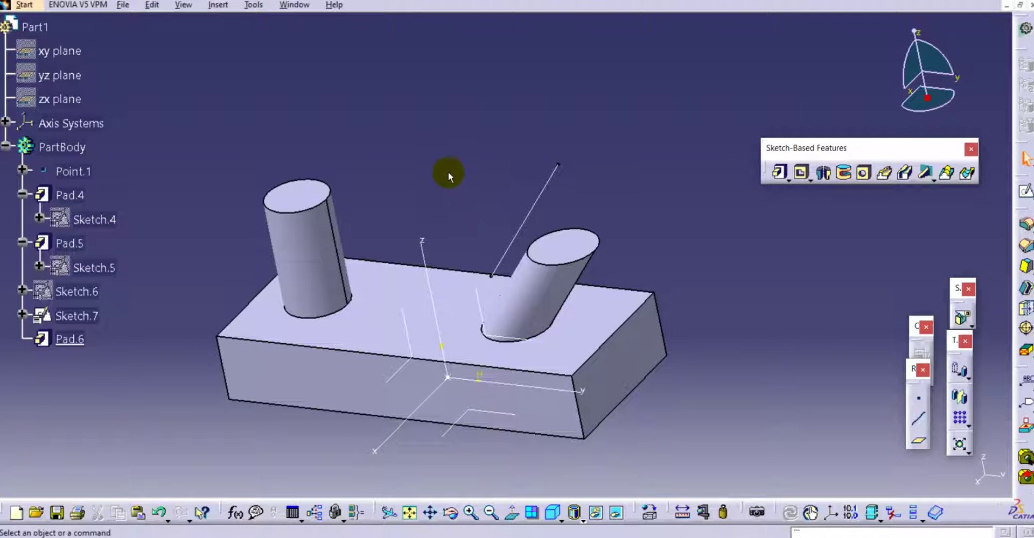
Examine the expanded Pocket definition options and compare them with the expanded Pad definition options, without creating either feature
mouse_move(468, 194)
middle_mouse_down()
mouse_move(457, 127)
mouse_move(492, 203)
middle_mouse_up()
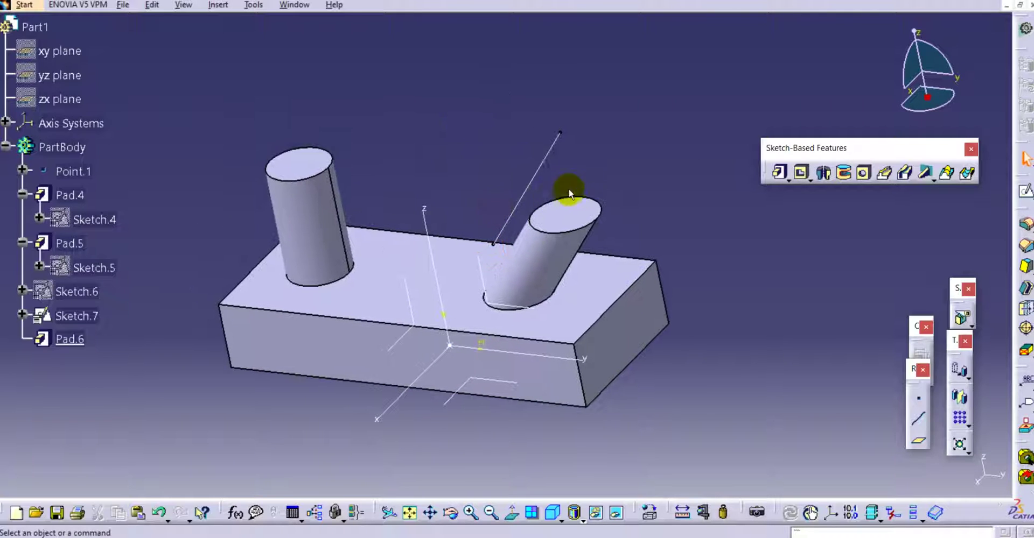
left_click(803, 173)
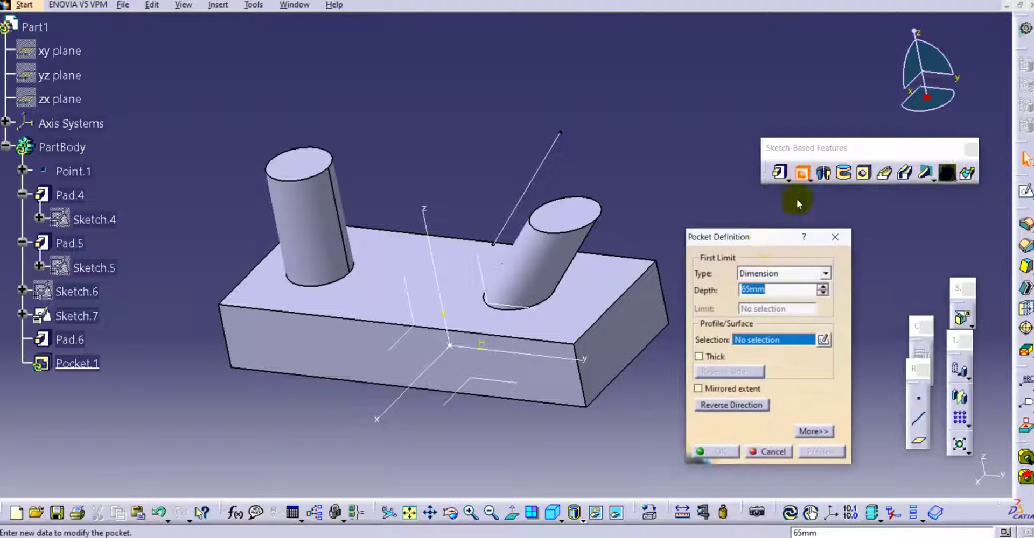
left_click_drag(721, 239, 726, 230)
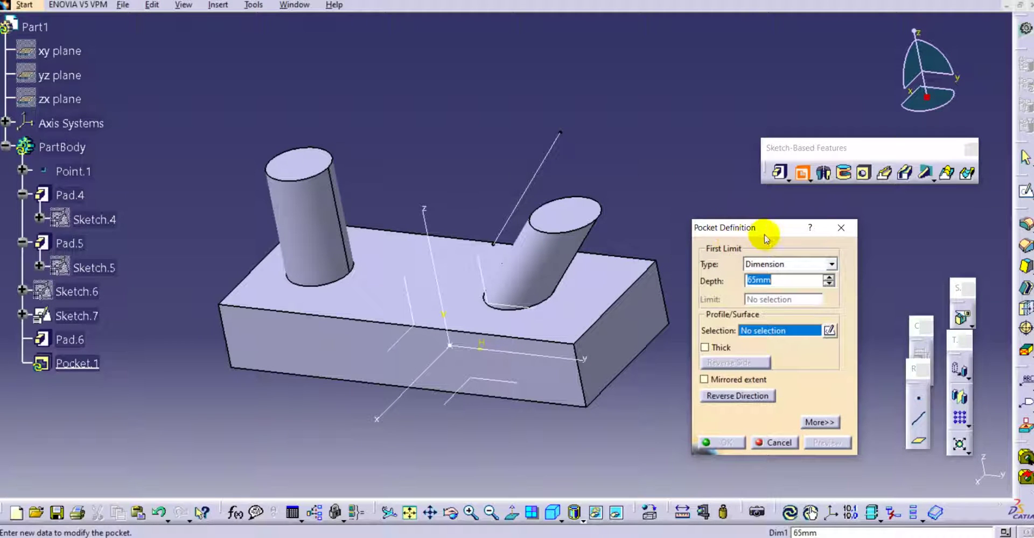
left_click(818, 423)
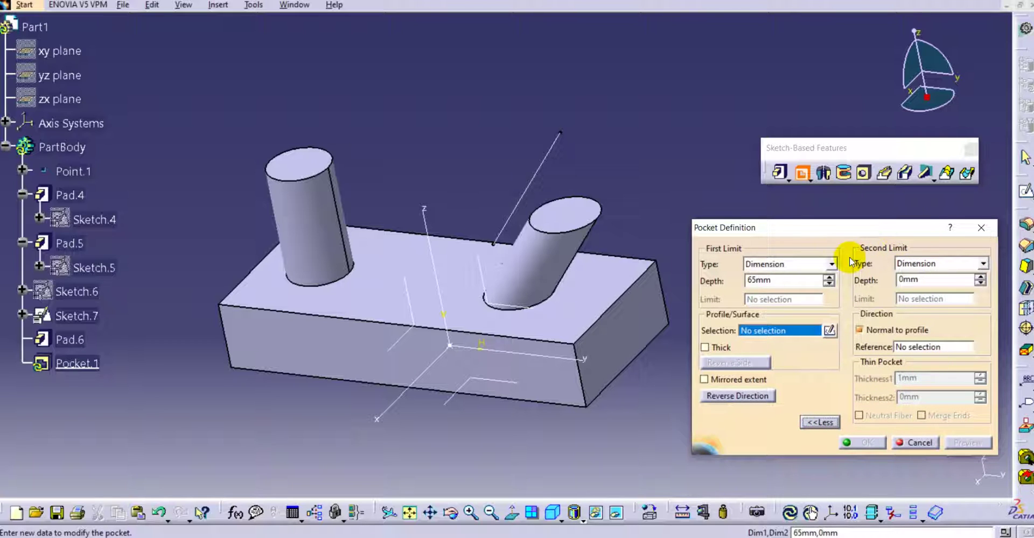
mouse_move(827, 230)
left_mouse_down()
mouse_move(837, 222)
mouse_move(822, 223)
left_mouse_up()
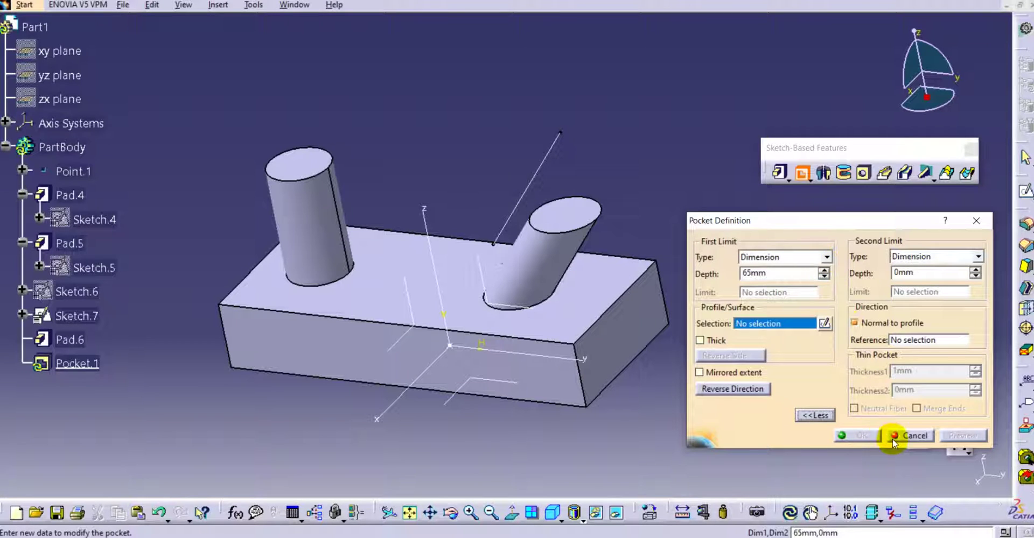
left_click(908, 434)
left_click(779, 172)
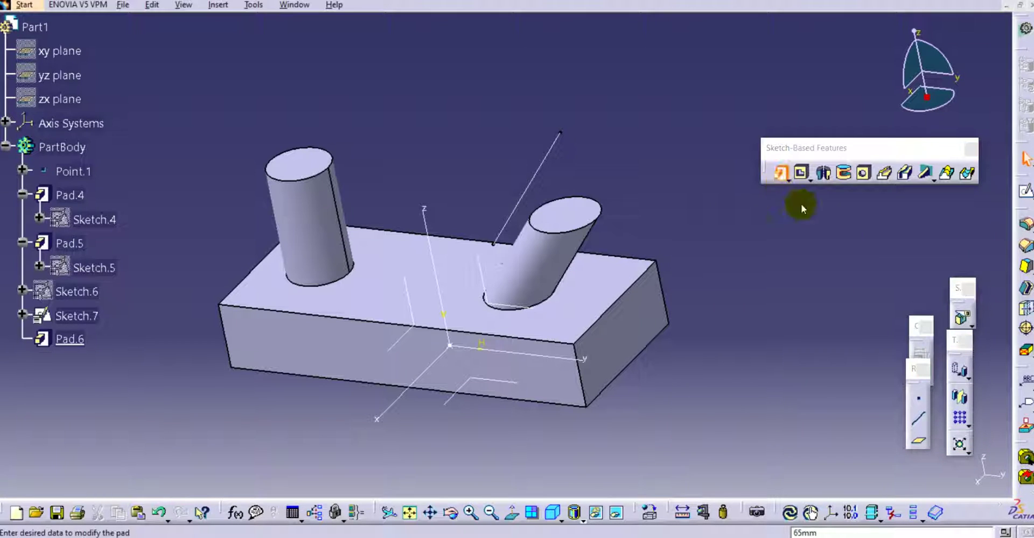
left_click(814, 416)
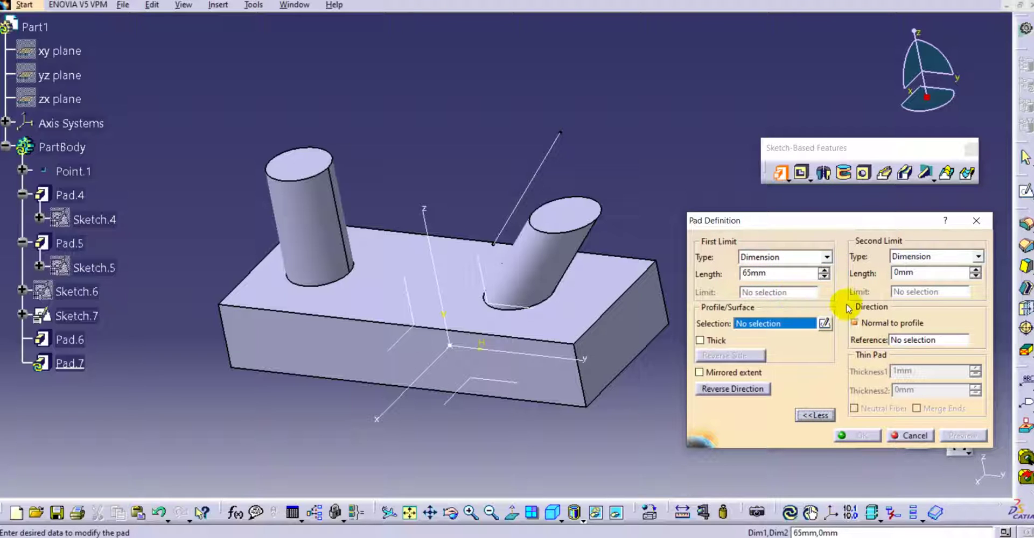
left_click(914, 436)
left_click(801, 172)
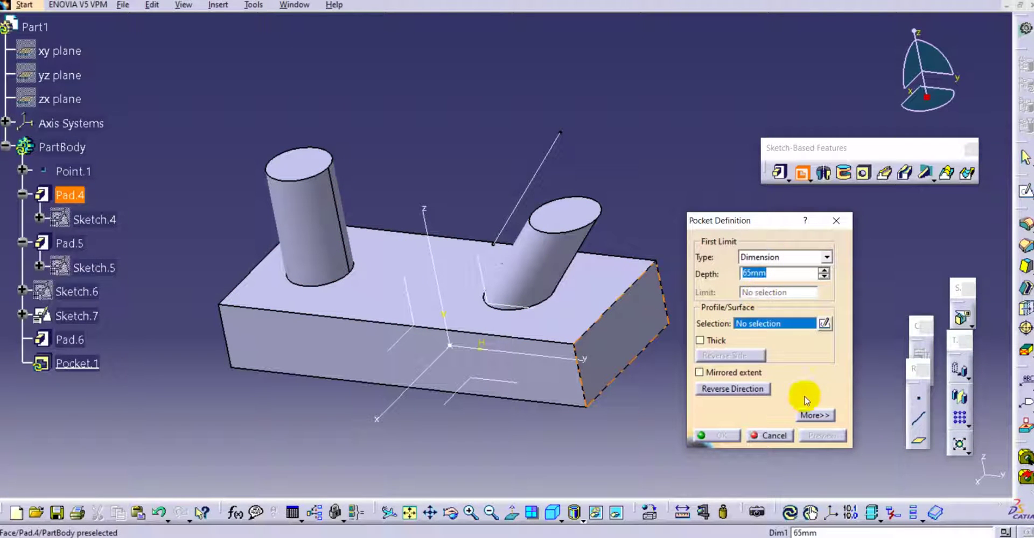
left_click(810, 415)
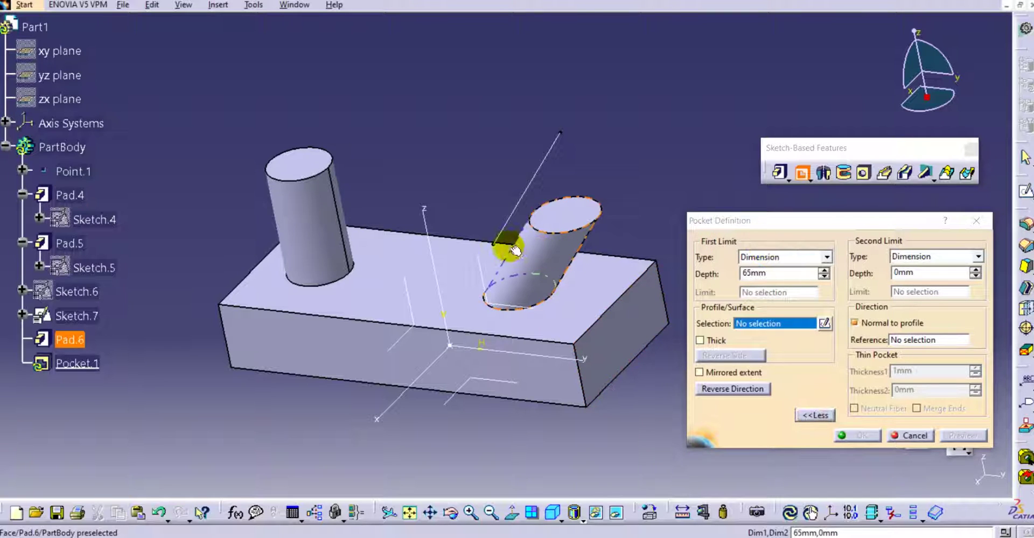
middle_click_drag(507, 245, 475, 239)
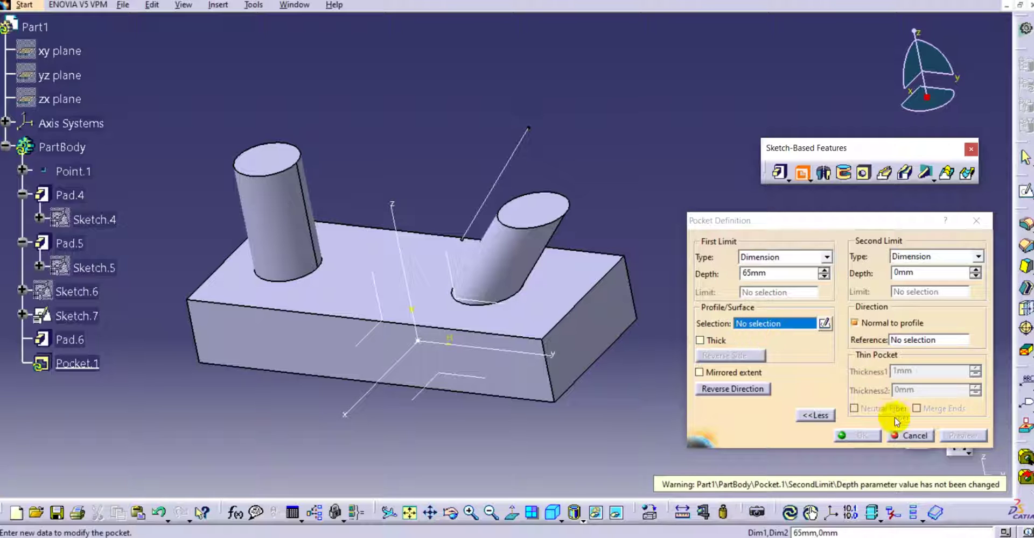
left_click(910, 436)
Create a positioned sketch on the upright cylinder's top face with the H direction reversed
middle_click_drag(735, 227, 765, 225)
left_click(1025, 200)
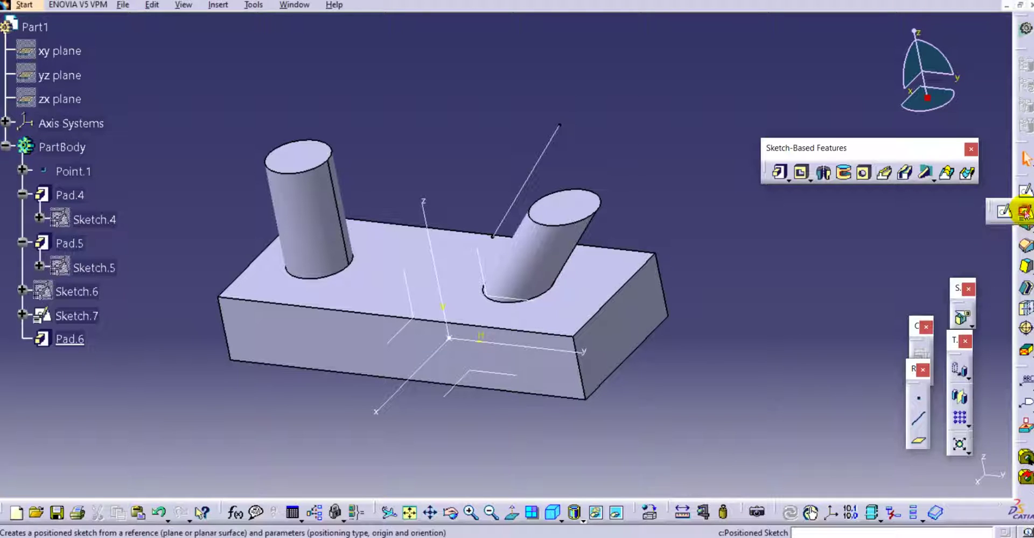
left_click(1025, 213)
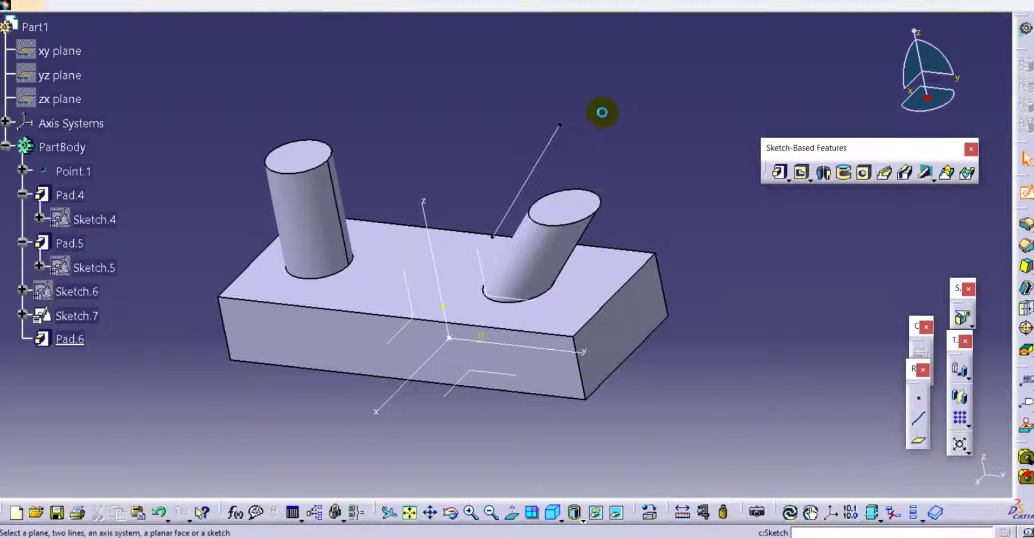
left_click(293, 159)
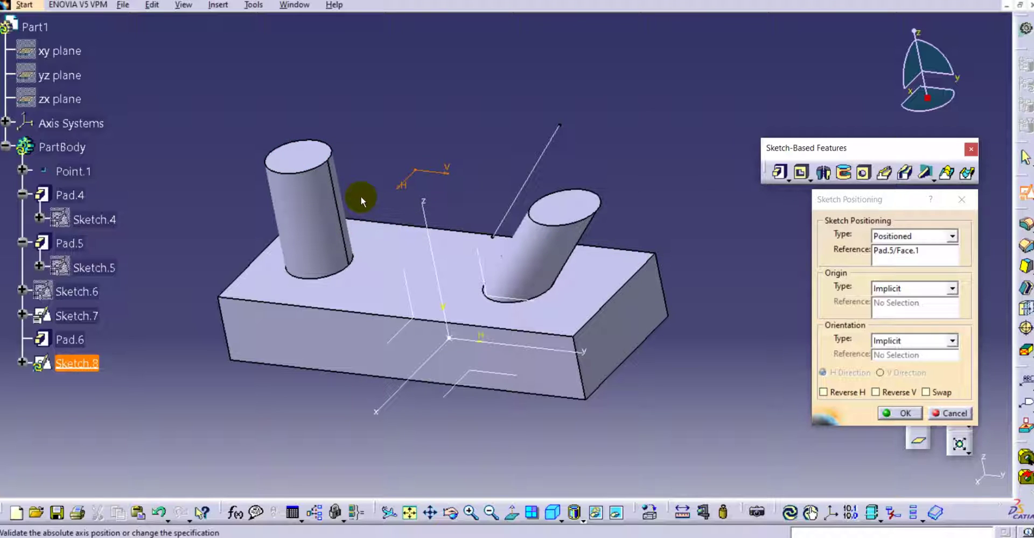
left_click(825, 393)
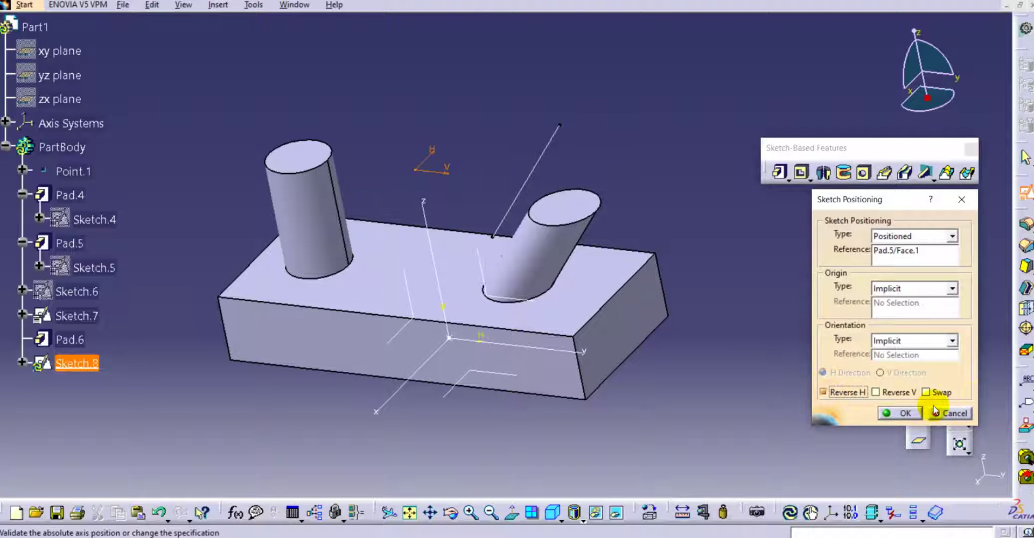
left_click(905, 414)
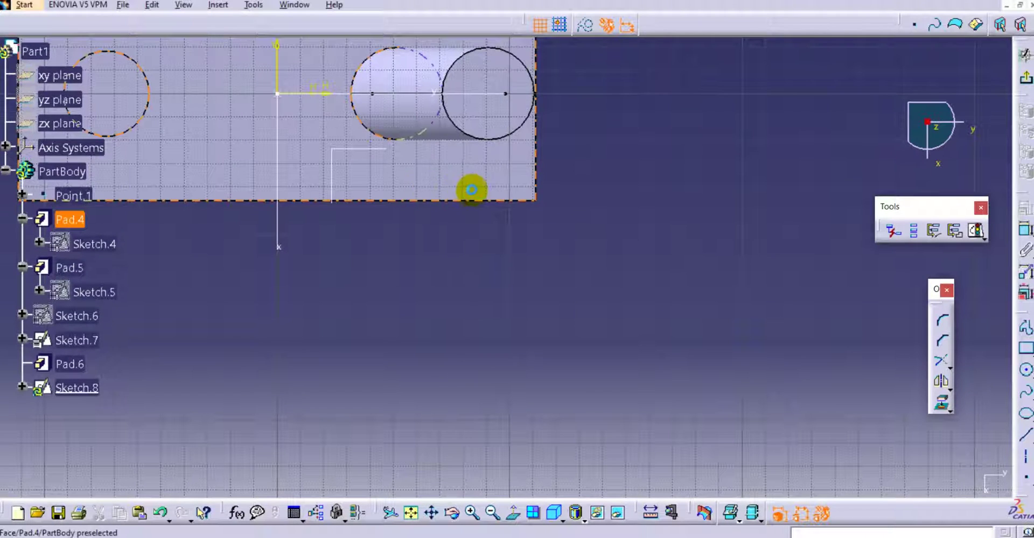
Sketch a circle about 21 mm in diameter inside the upright cylinder's outline and dimension its diameter
middle_click_drag(360, 155, 554, 253)
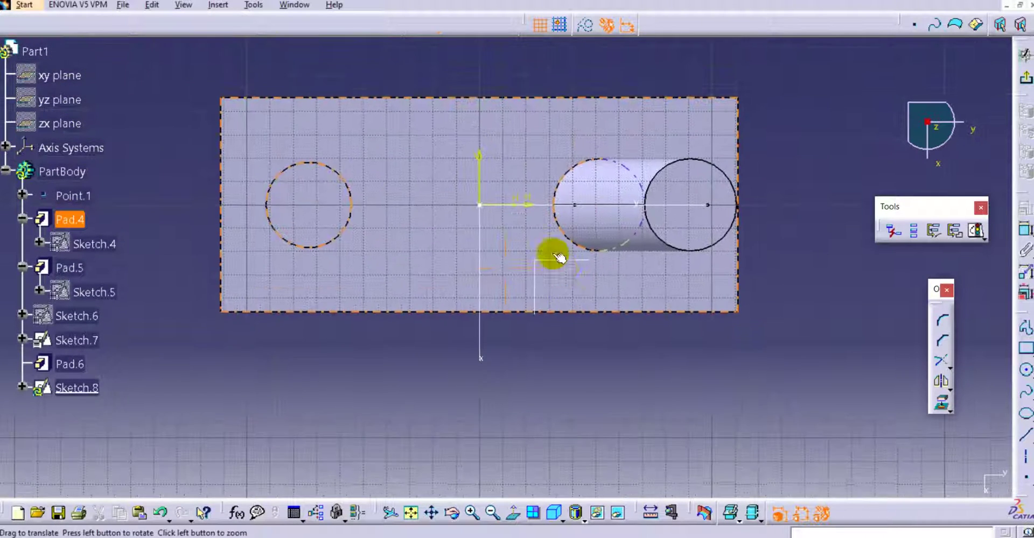
left_click(1025, 369)
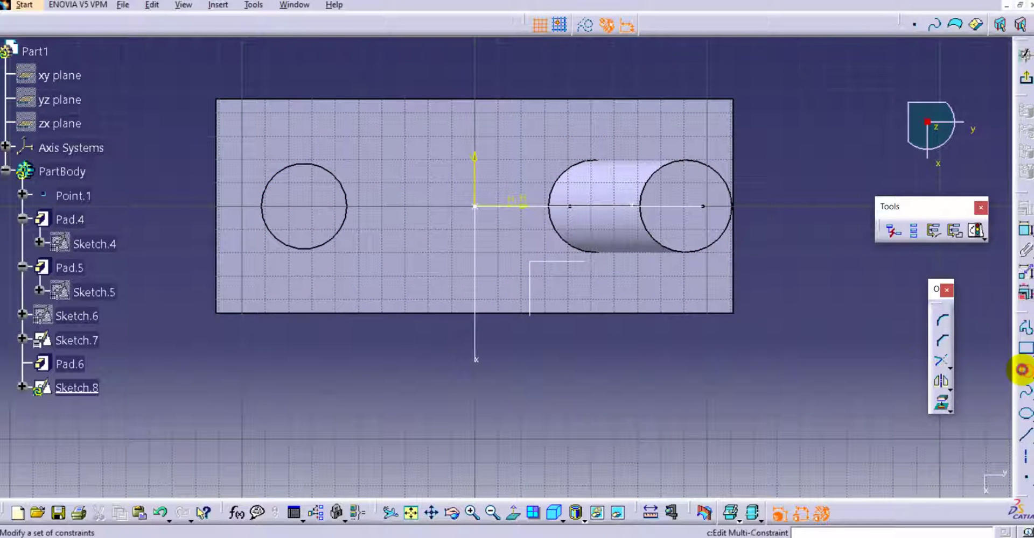
left_click(303, 202)
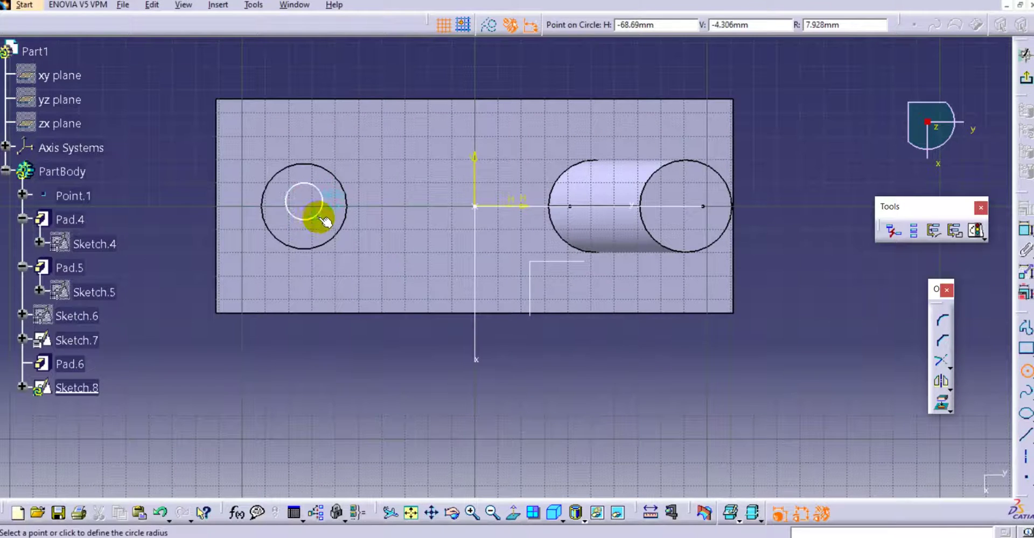
left_click(322, 219)
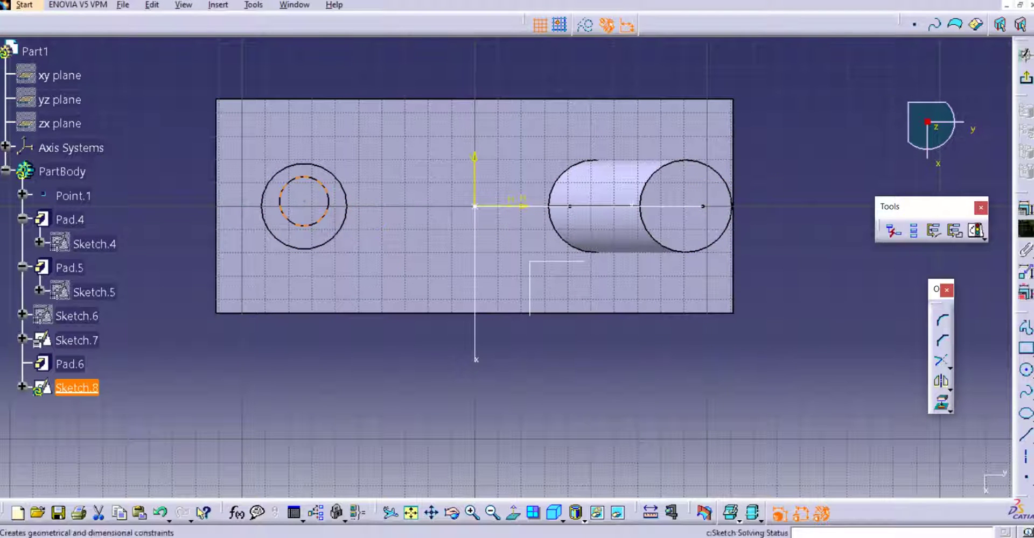
left_click(1025, 230)
left_click(323, 177)
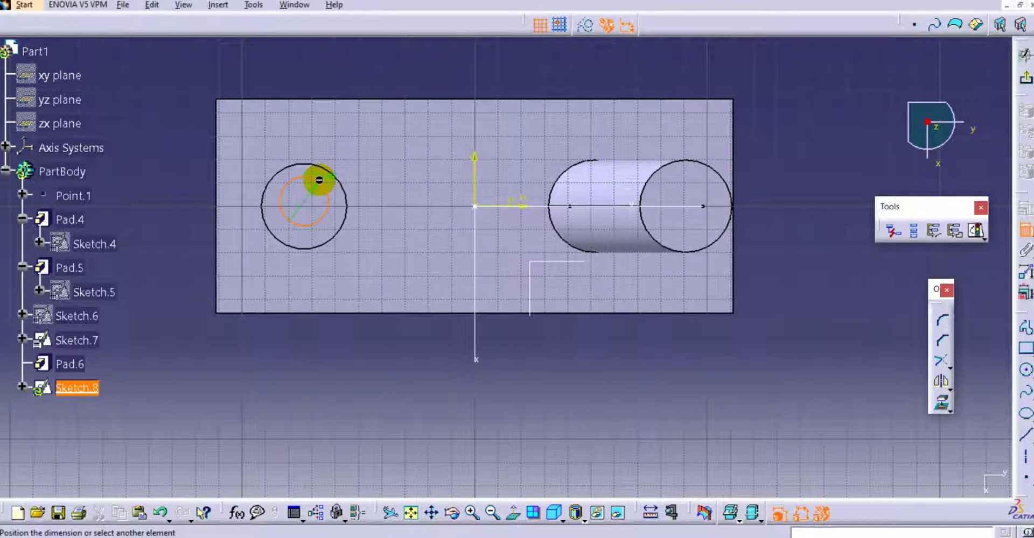
left_click(184, 171)
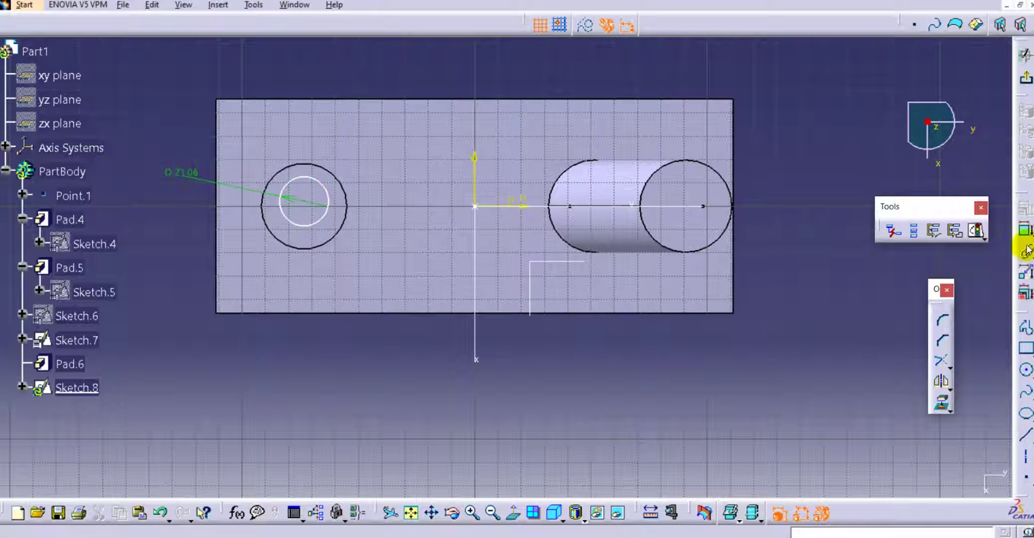
Constrain the sketched circle to be concentric with the upright cylinder's circular edge
left_click(1025, 230)
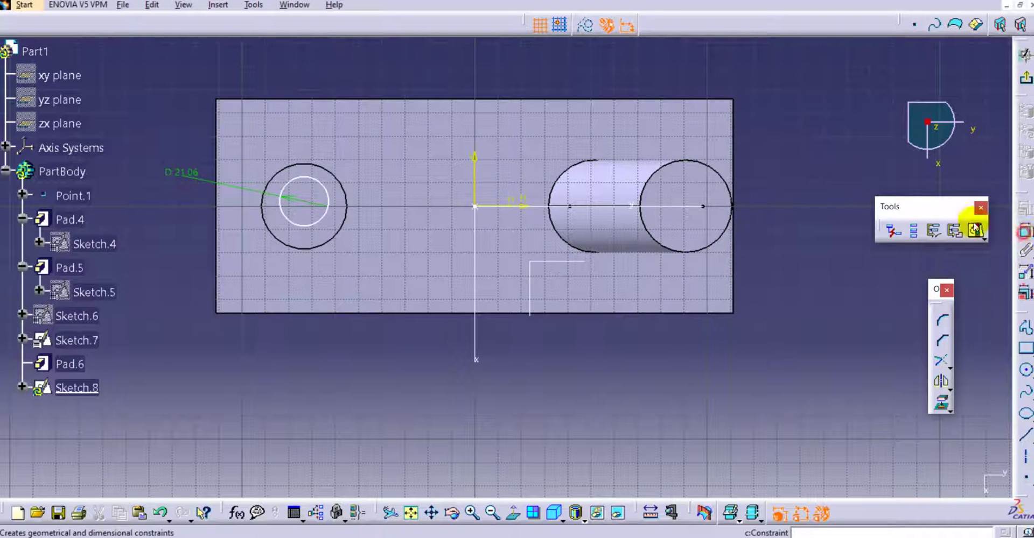
left_click(318, 169)
right_click(305, 51)
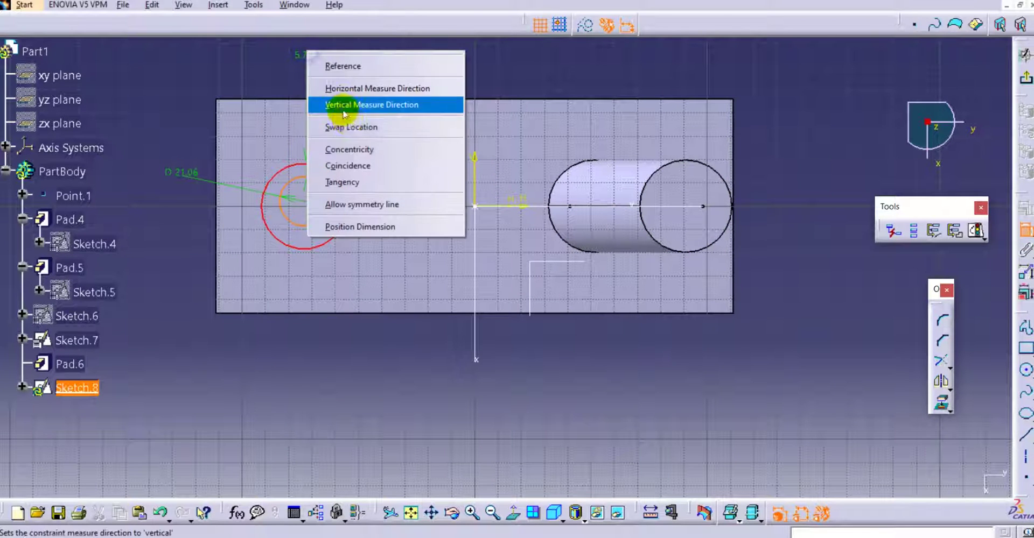
left_click(353, 149)
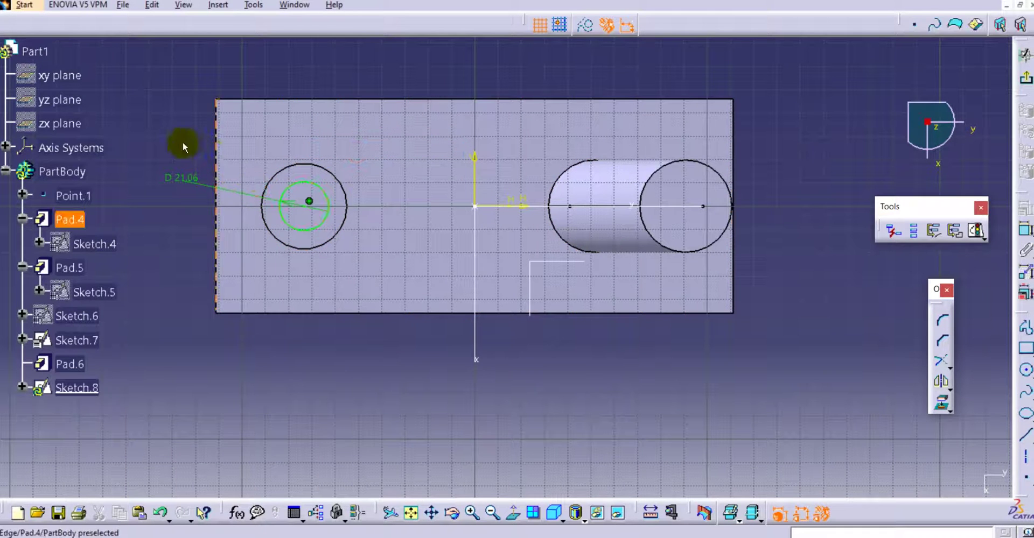
Set the circle's diameter to 20 mm and exit the sketch
double_click(169, 188)
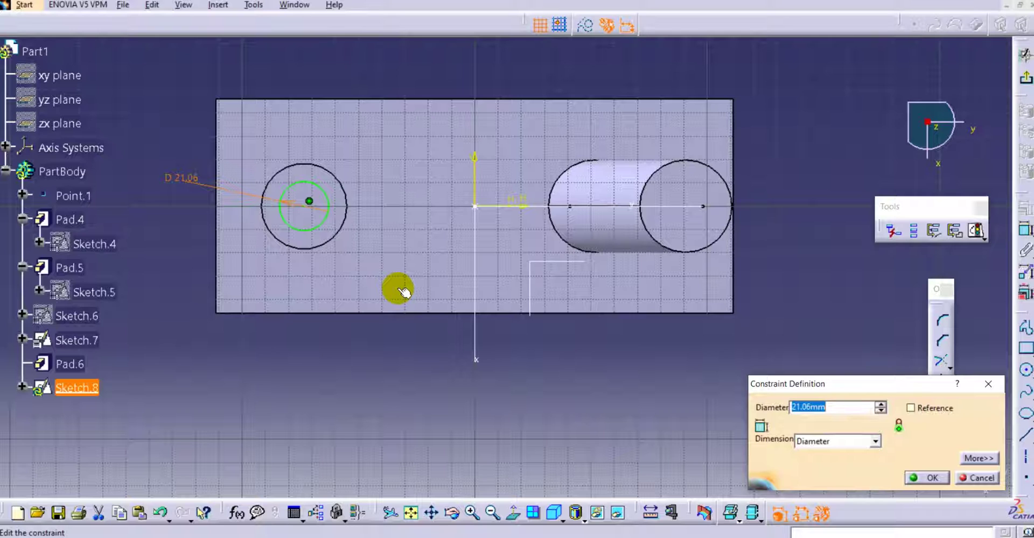
key("Return")
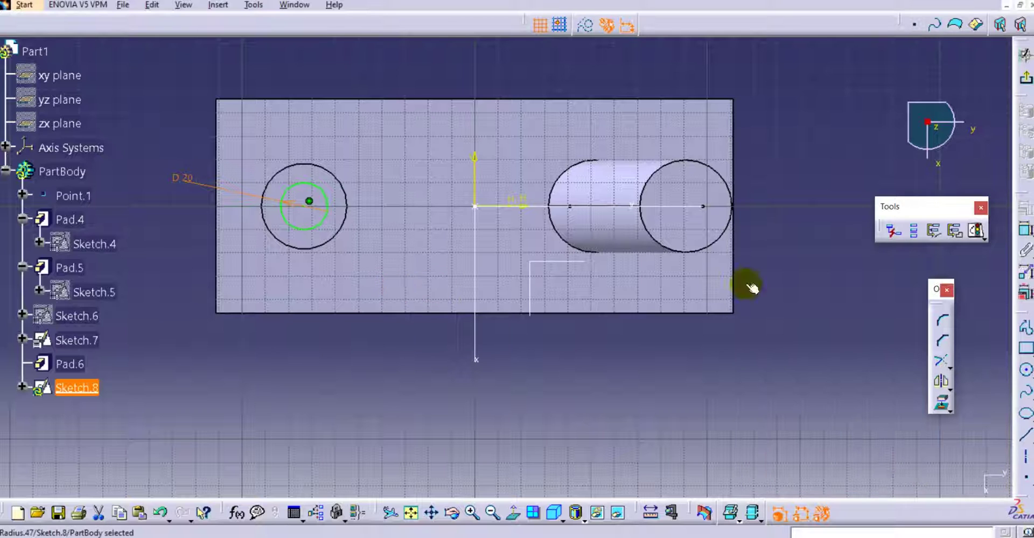
left_click(1023, 100)
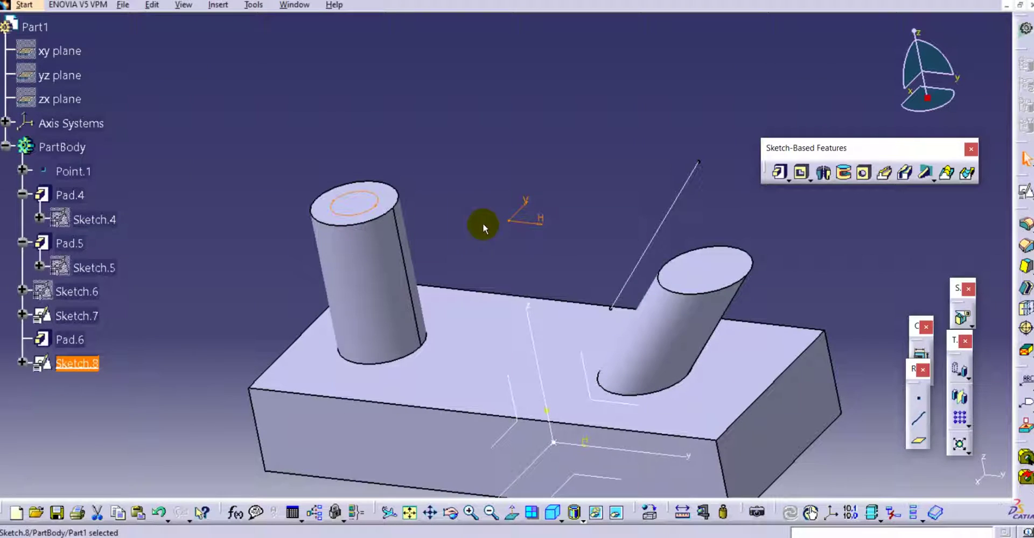
Start a pocket from the 20 mm circle sketch with a Dimension limit and set its depth to 50 mm
middle_click_drag(482, 223, 437, 185)
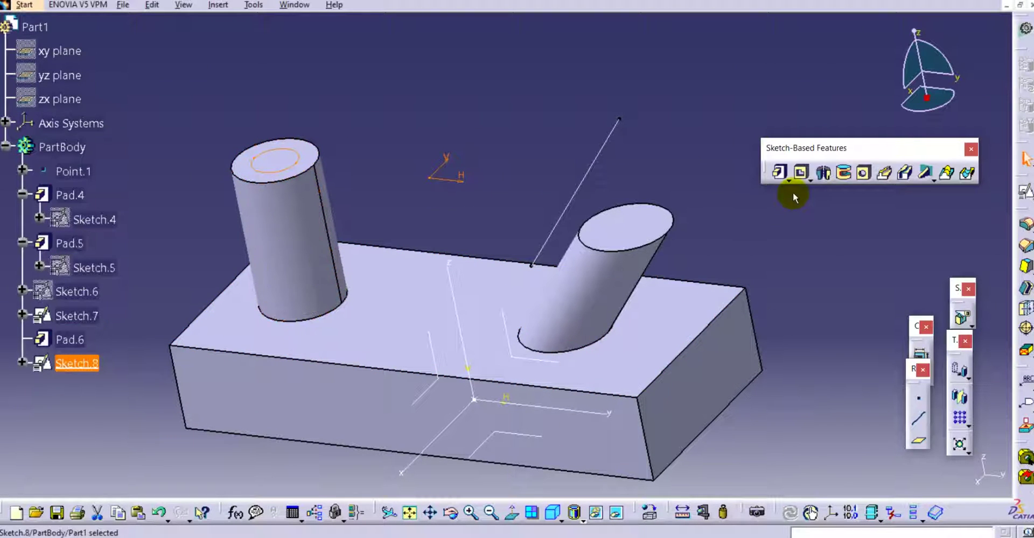
left_click(801, 174)
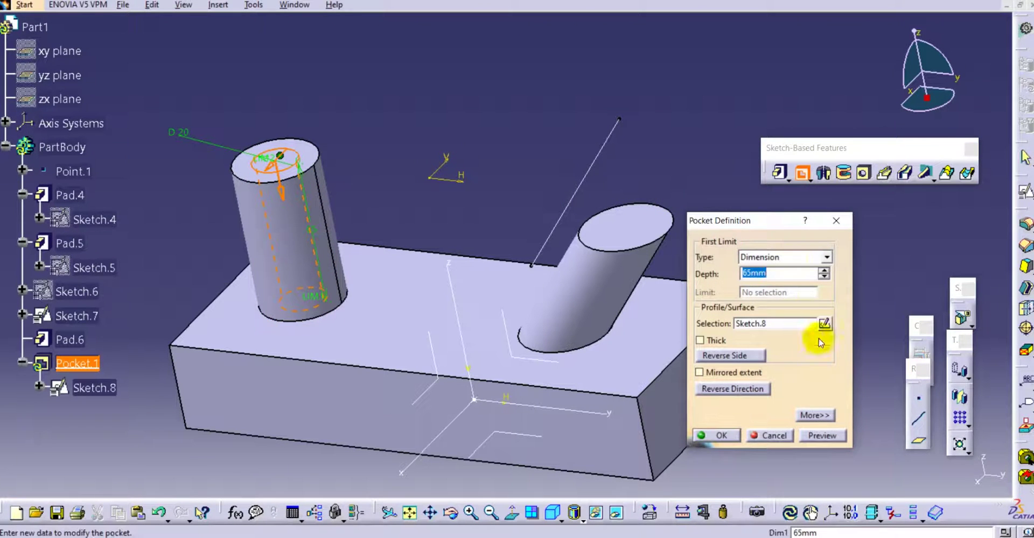
left_click(817, 414)
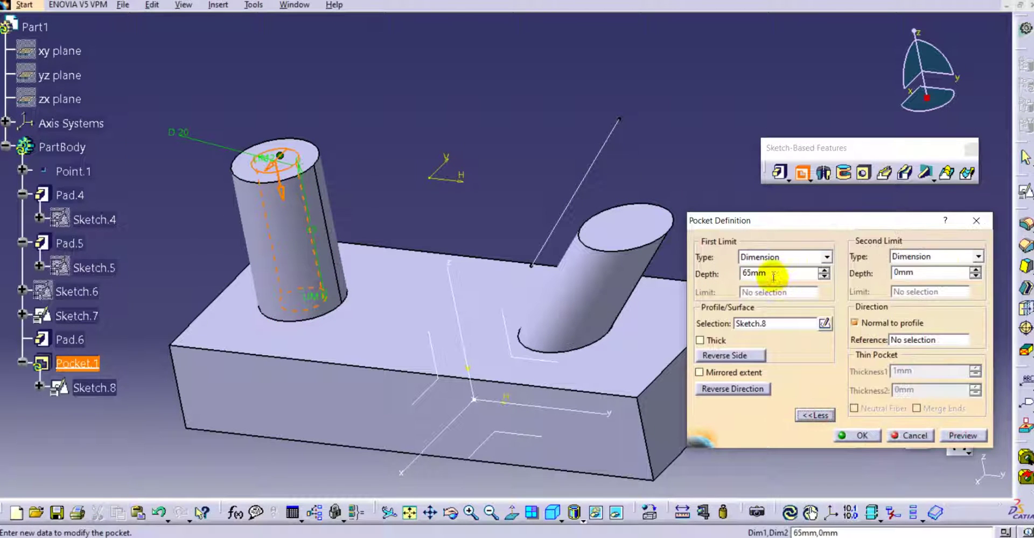
left_click(796, 259)
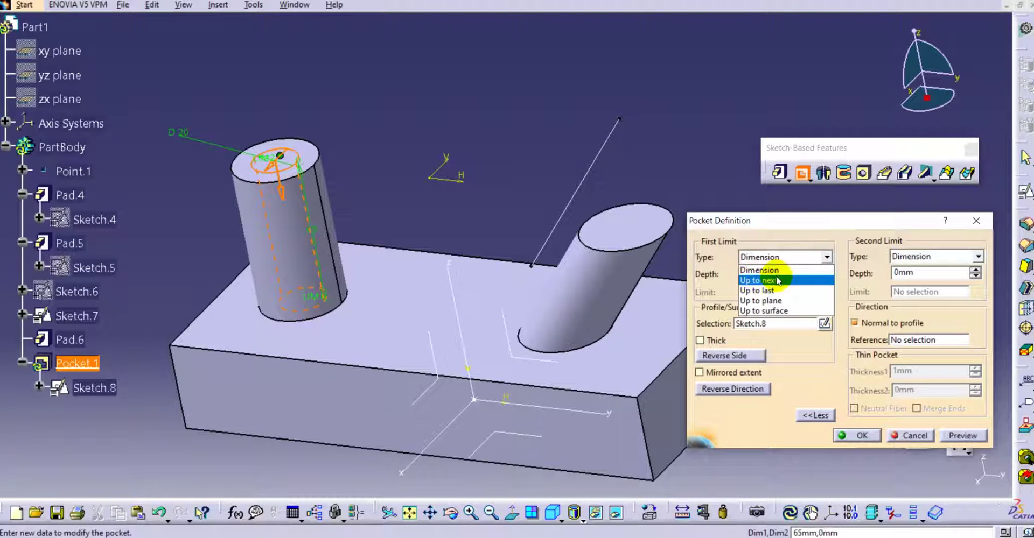
left_click(758, 271)
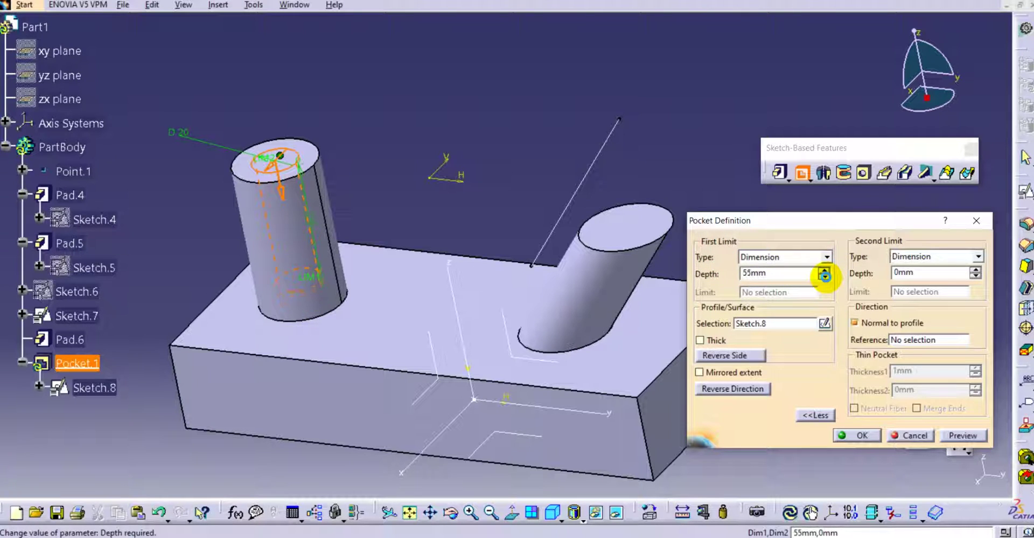
left_click(823, 276)
left_click(311, 269)
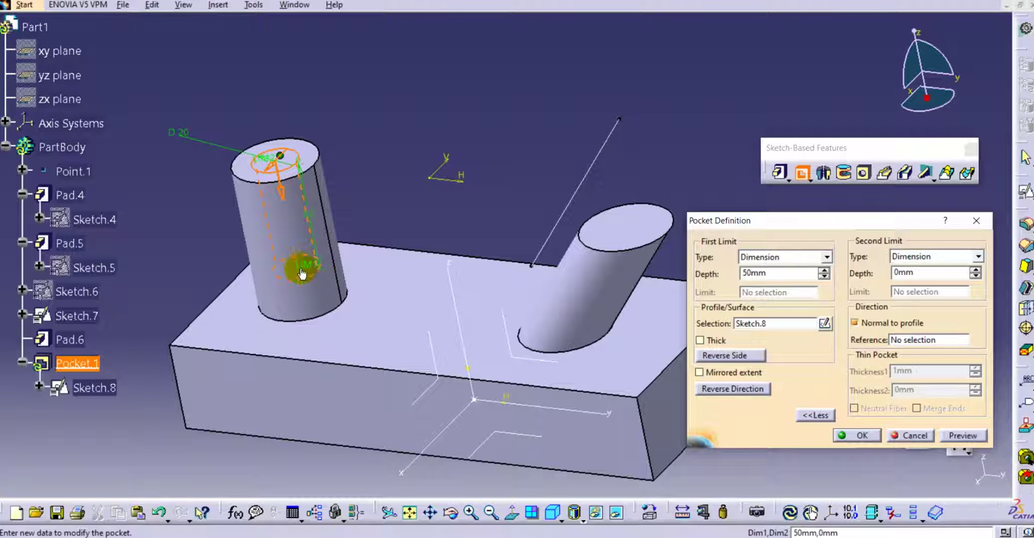
left_click_drag(301, 272, 310, 296)
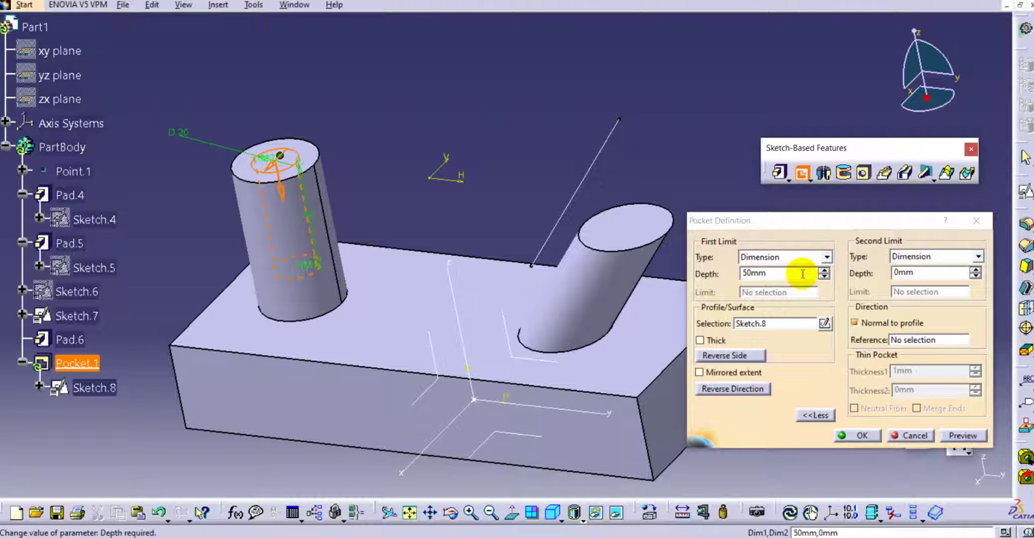
Preview and confirm the 50 mm deep pocket in the upright cylinder
left_click_drag(781, 276, 714, 268)
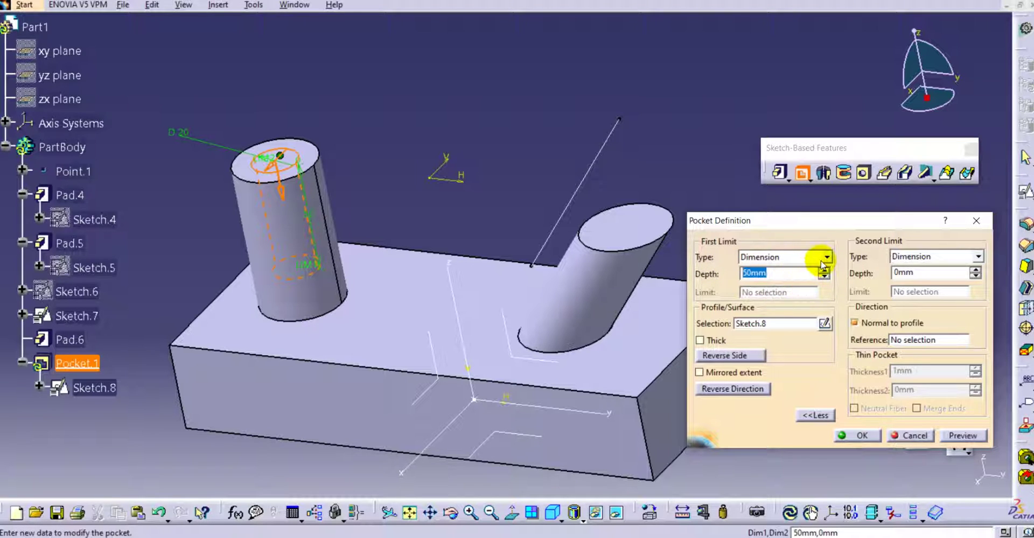
key("Tab")
key("Tab")
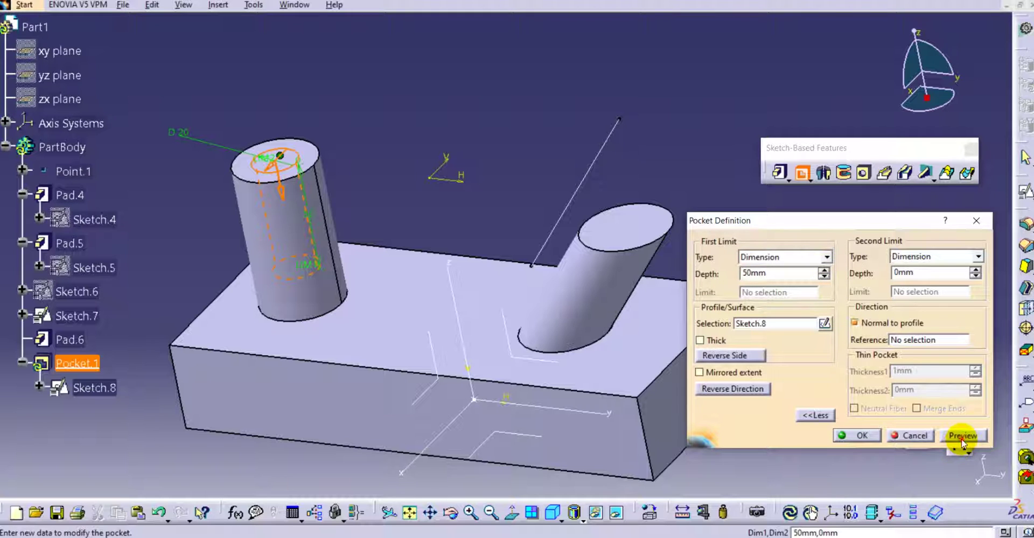
left_click(962, 437)
left_click(859, 436)
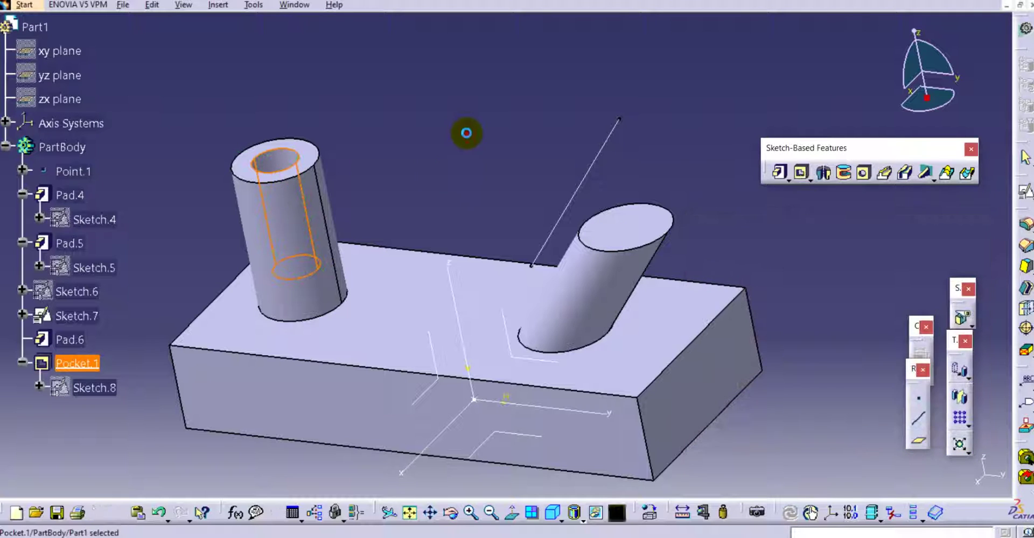
Edit the upright cylinder's pocket so its first limit is Up to next, and confirm
middle_click_drag(344, 119, 186, 327)
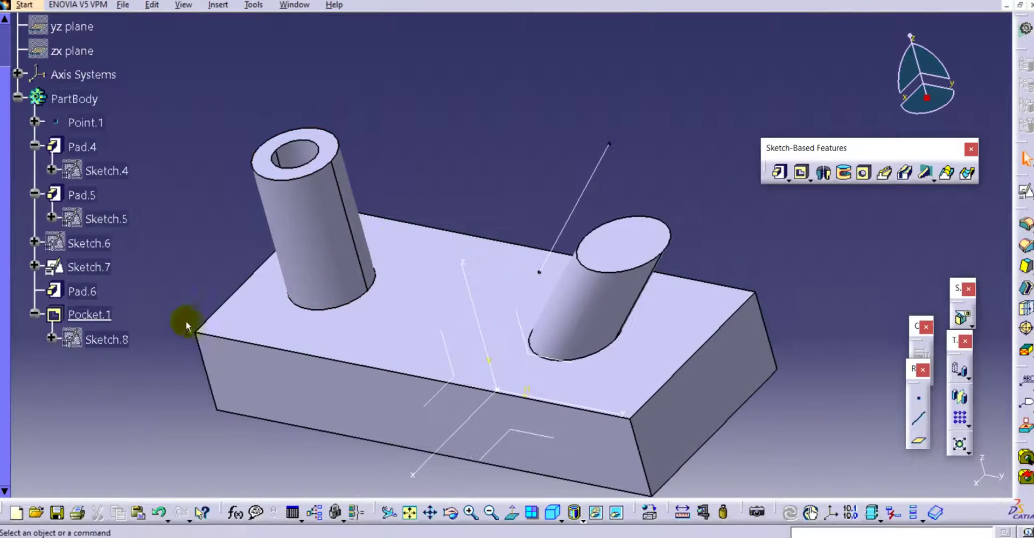
double_click(102, 314)
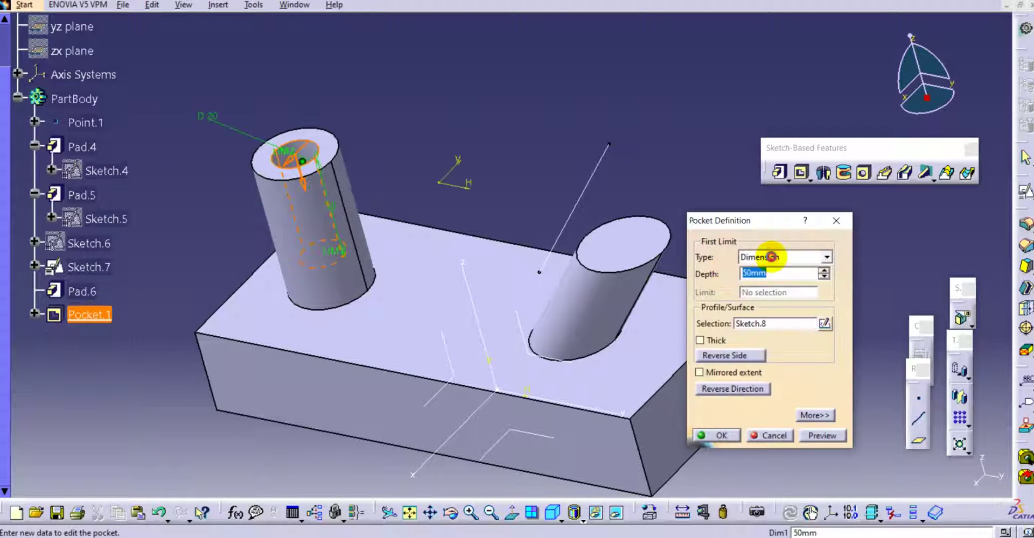
left_click(775, 260)
left_click(758, 280)
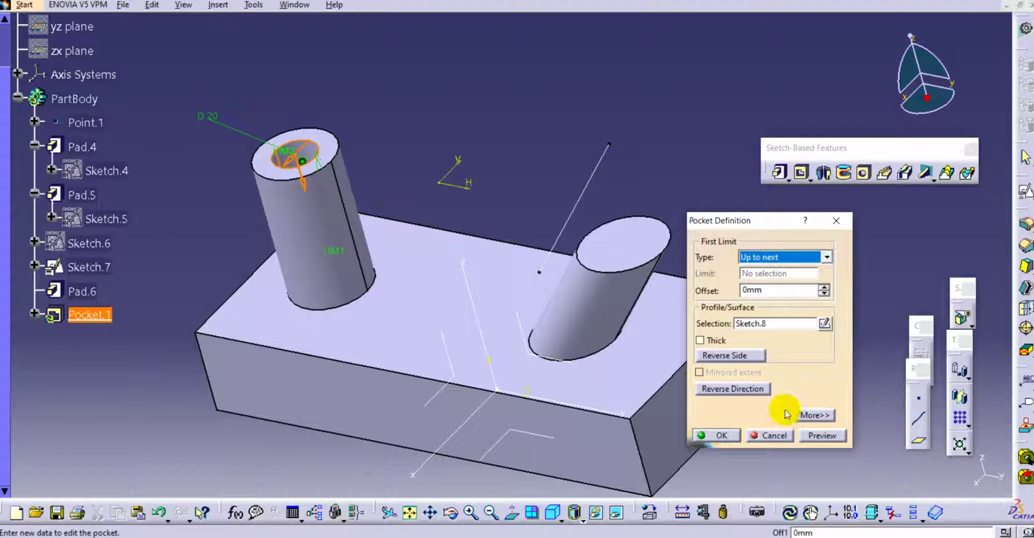
left_click(724, 436)
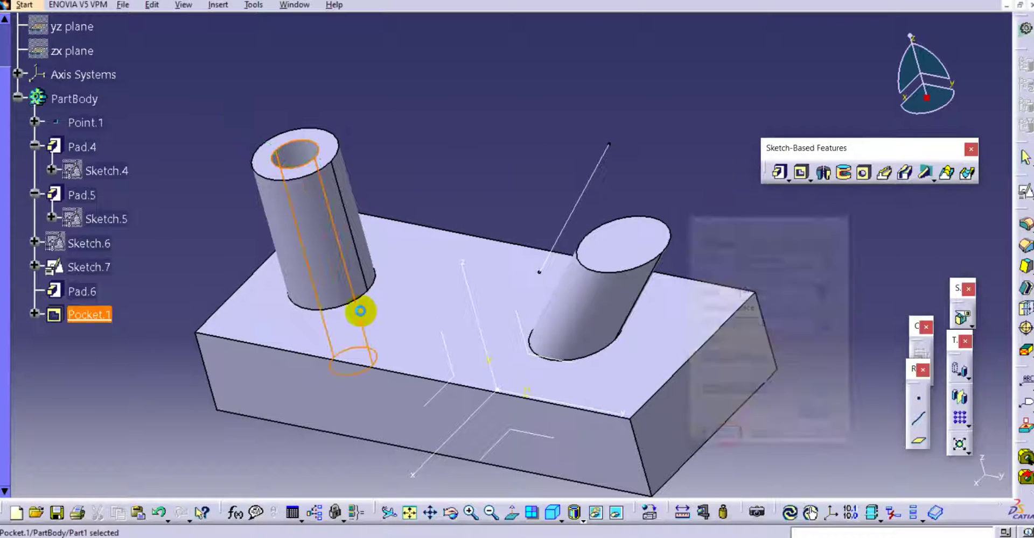
Reopen the upright cylinder's pocket, set its first limit to Up to last and preview the cut
middle_click_drag(272, 268, 146, 313)
double_click(101, 311)
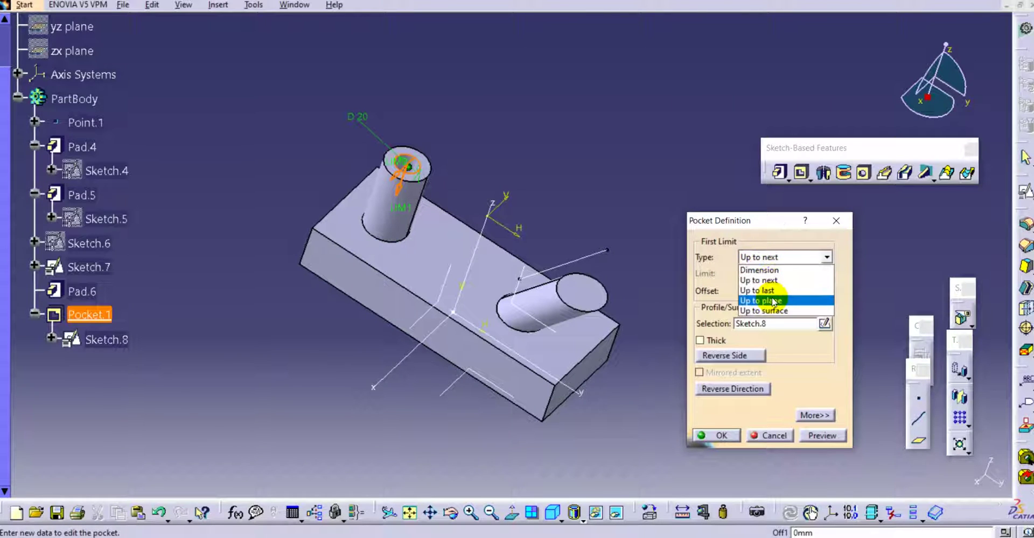
left_click(779, 291)
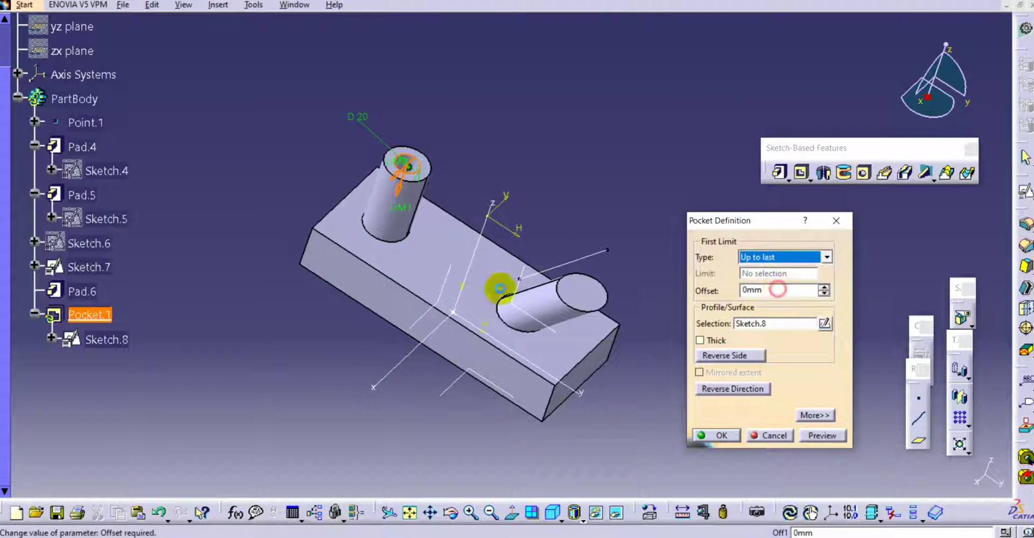
left_click(850, 437)
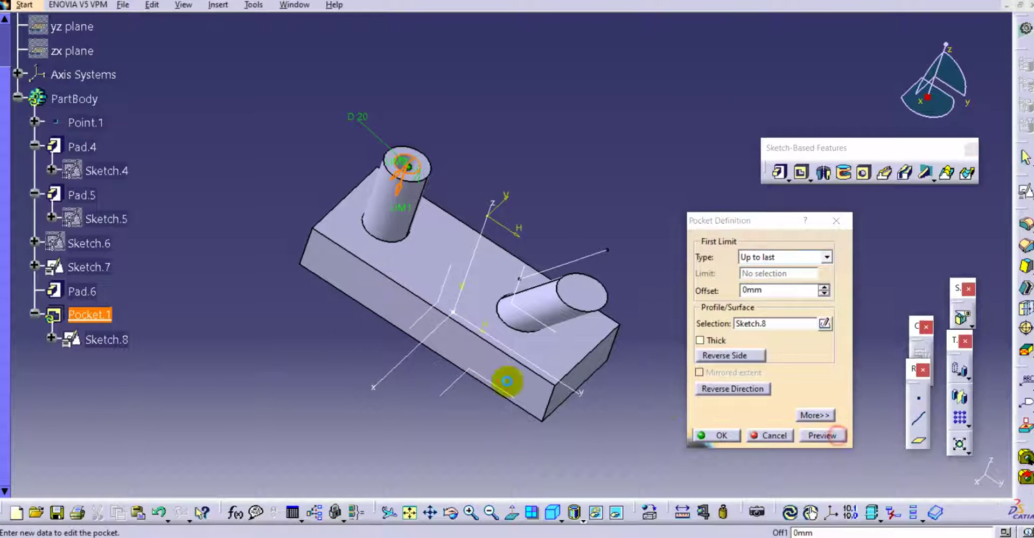
middle_click_drag(346, 319, 412, 370)
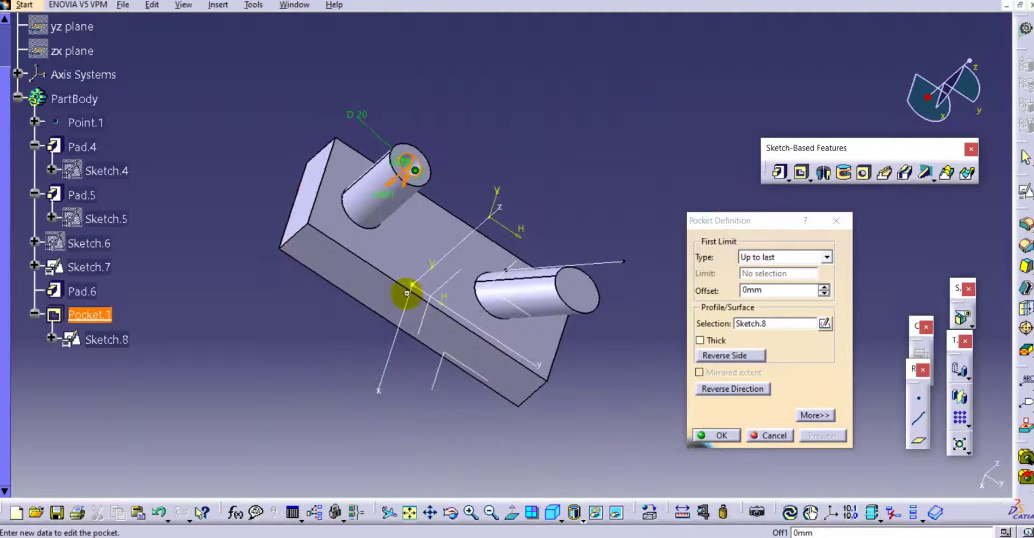
scroll(538, 307, "up", 2)
Try the Up to plane type for the pocket's first limit and inspect the part for a limiting plane
left_click(781, 259)
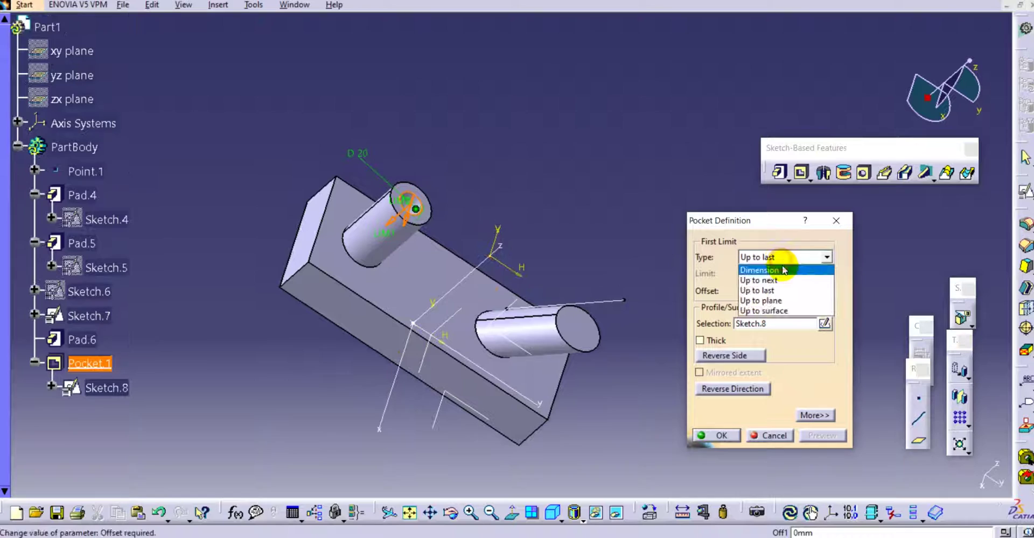
left_click(767, 300)
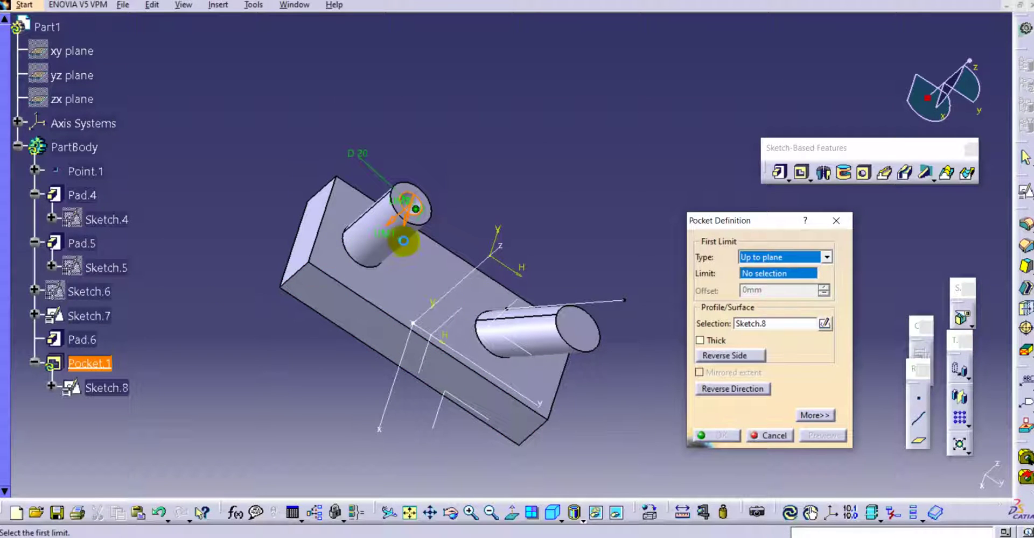
middle_click_drag(383, 249, 330, 254)
middle_click_drag(396, 234, 376, 277)
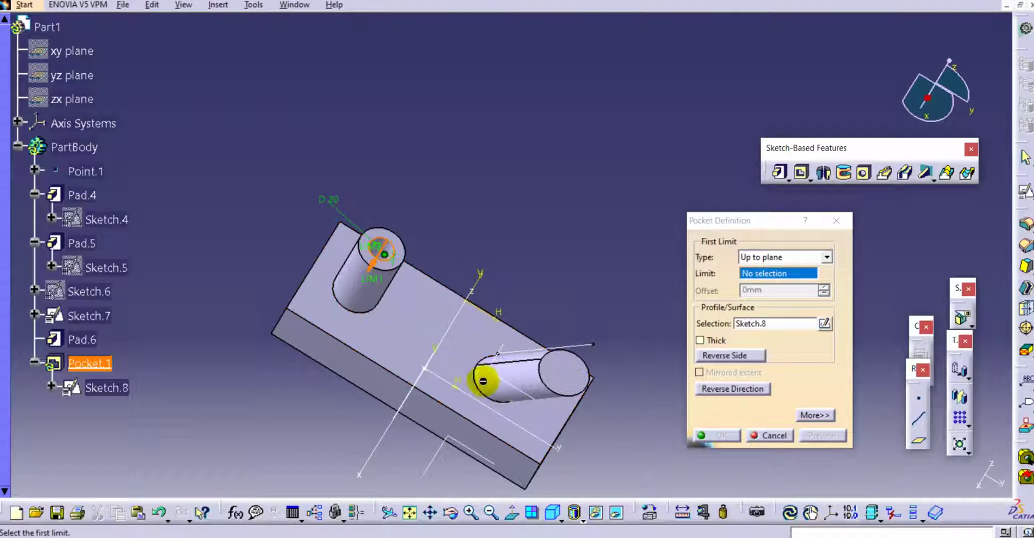
middle_click_drag(484, 377, 496, 206)
middle_click_drag(504, 278, 478, 224)
middle_click_drag(283, 268, 293, 293)
Set the pocket's first limit to Up to surface with the block's bottom face as the limit, preview and confirm
left_click(775, 257)
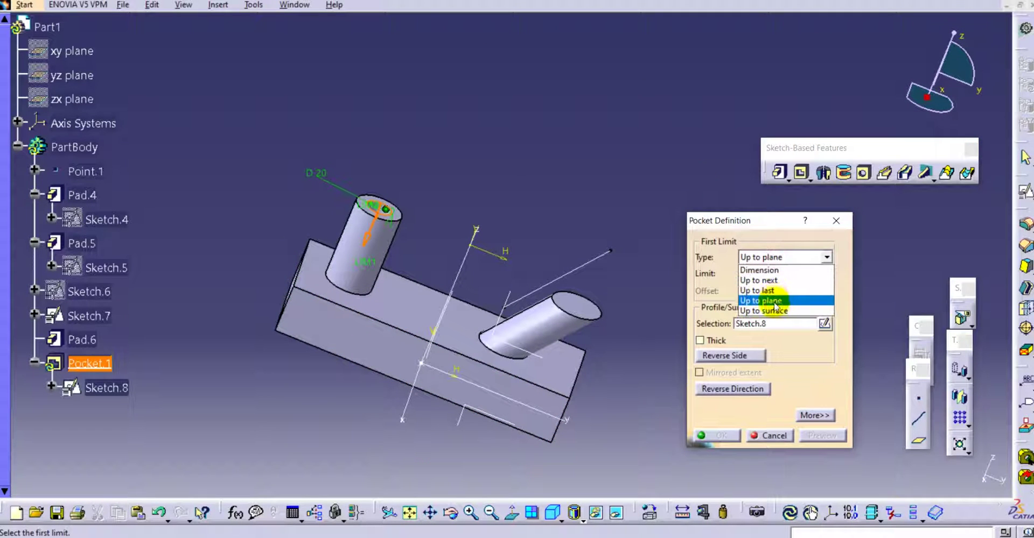
left_click(778, 306)
middle_click_drag(465, 344, 370, 241)
left_click(374, 293)
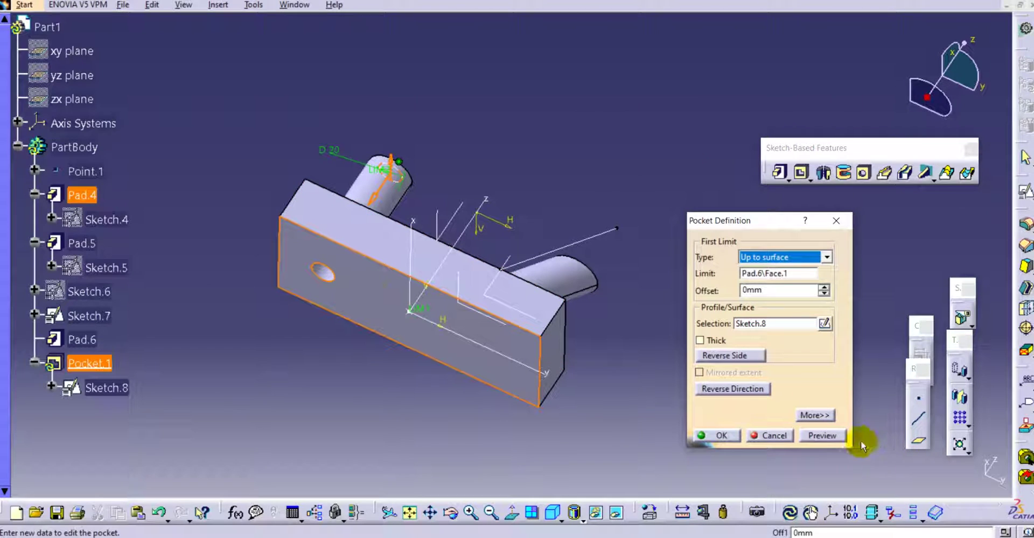
left_click(823, 435)
left_click(722, 434)
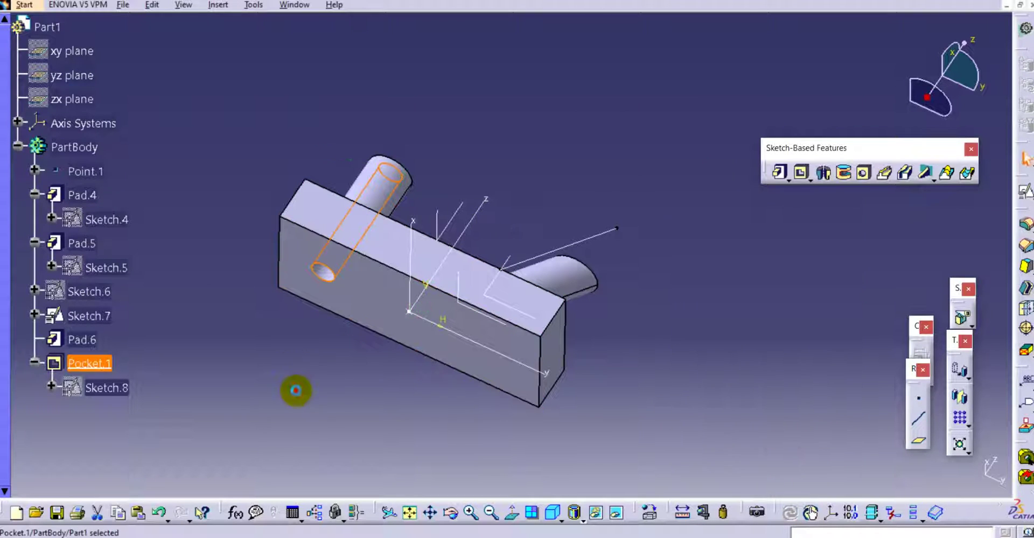
Reopen the upright cylinder's pocket definition, display its second limit and direction options, and close it
middle_click_drag(382, 216, 323, 417)
double_click(98, 362)
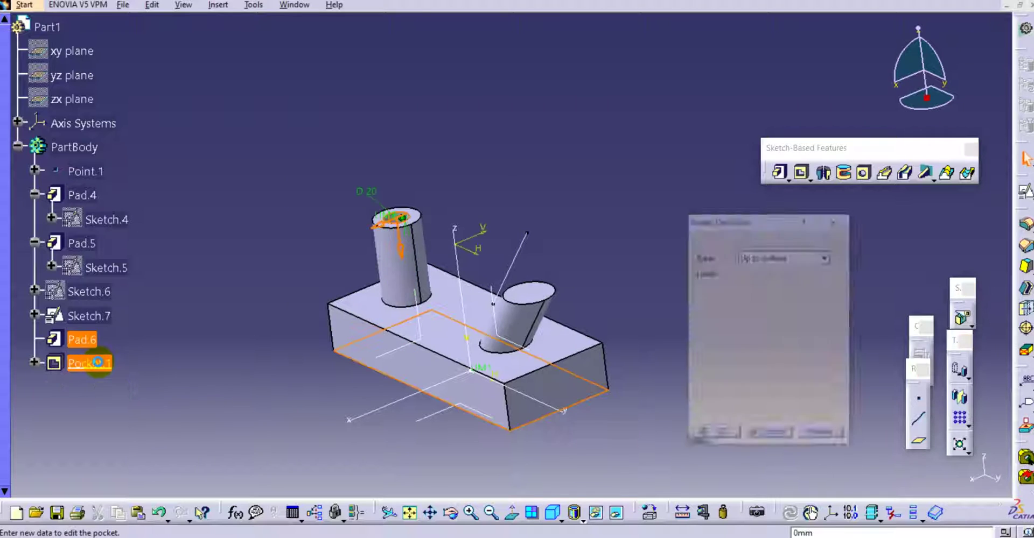
middle_click_drag(422, 295, 386, 293)
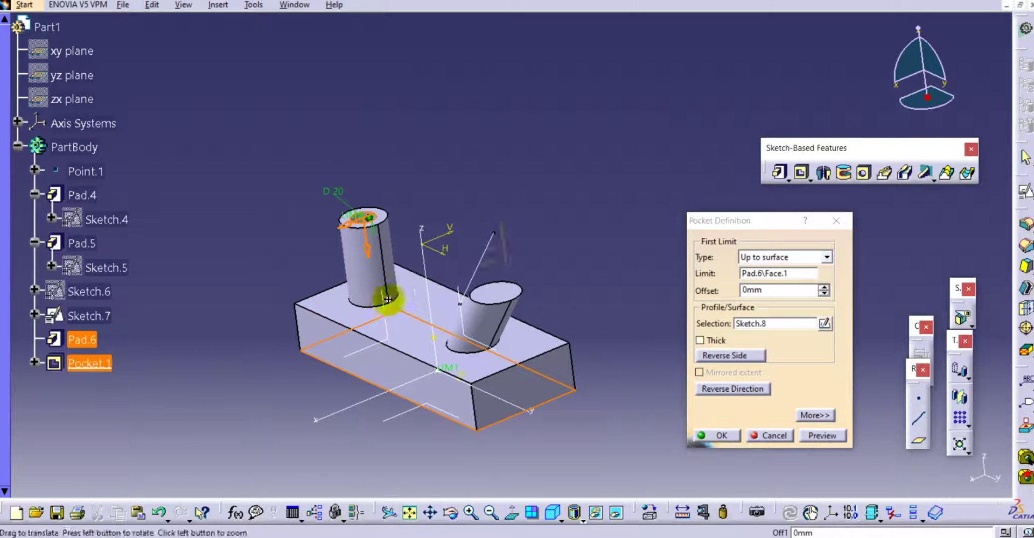
left_click(809, 415)
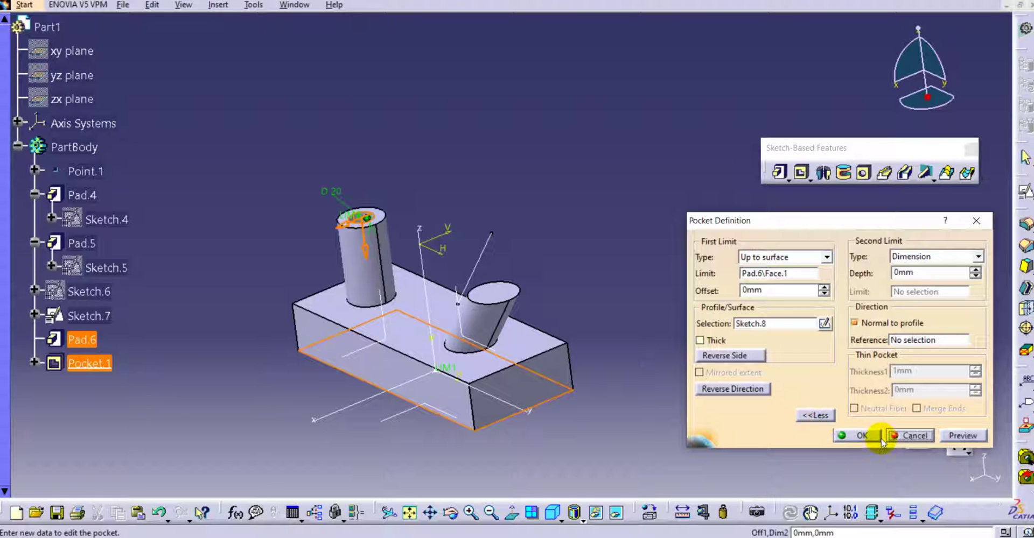
left_click(857, 435)
left_click(538, 219)
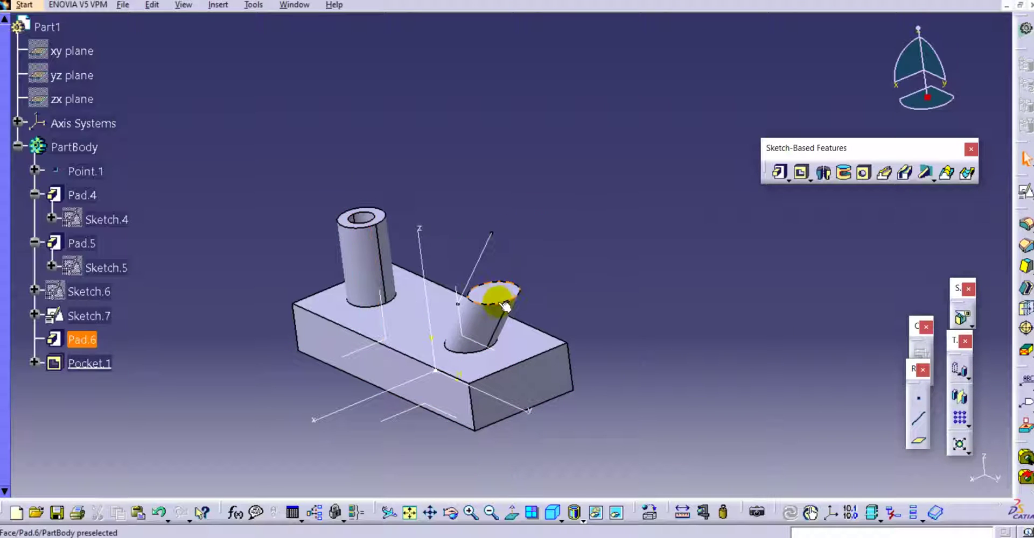
middle_click_drag(302, 298, 392, 319)
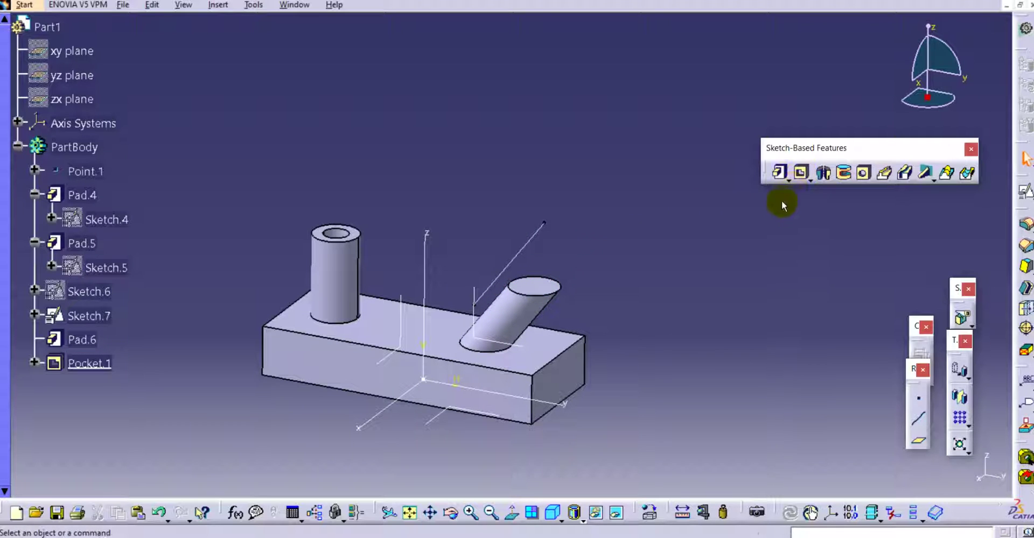
Start a new pocket with the extended options shown and create its profile sketch on the inclined cylinder's top face
left_click(802, 175)
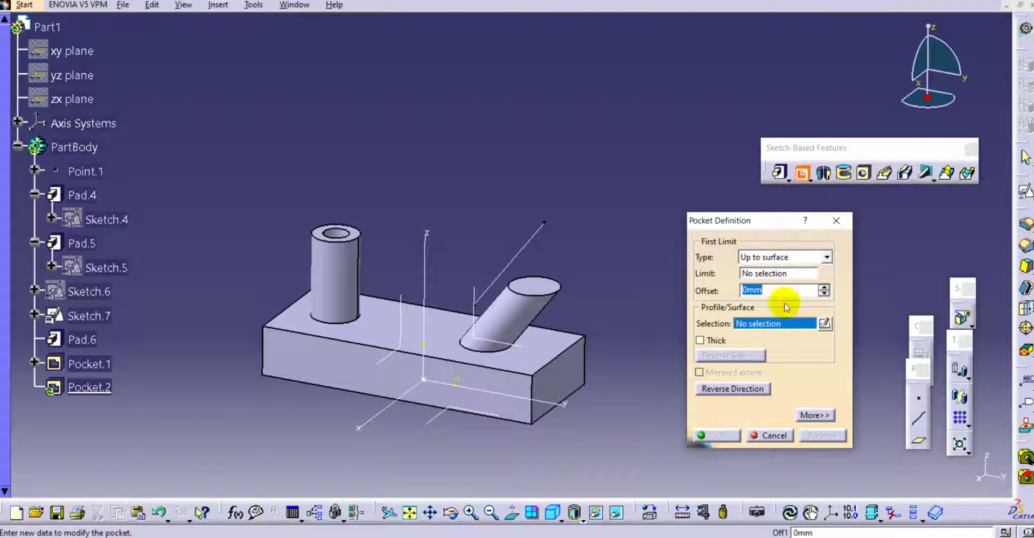
left_click(814, 415)
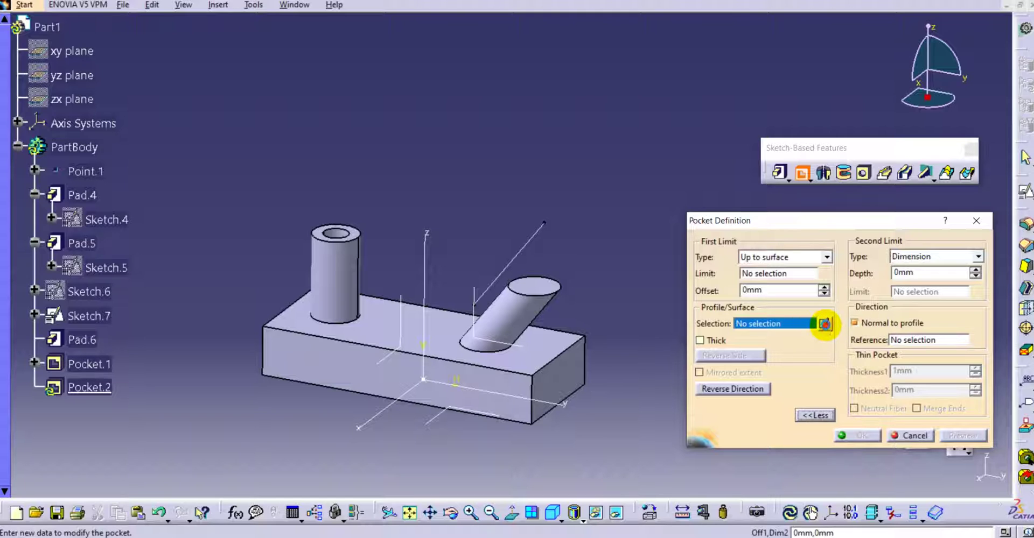
left_click(825, 323)
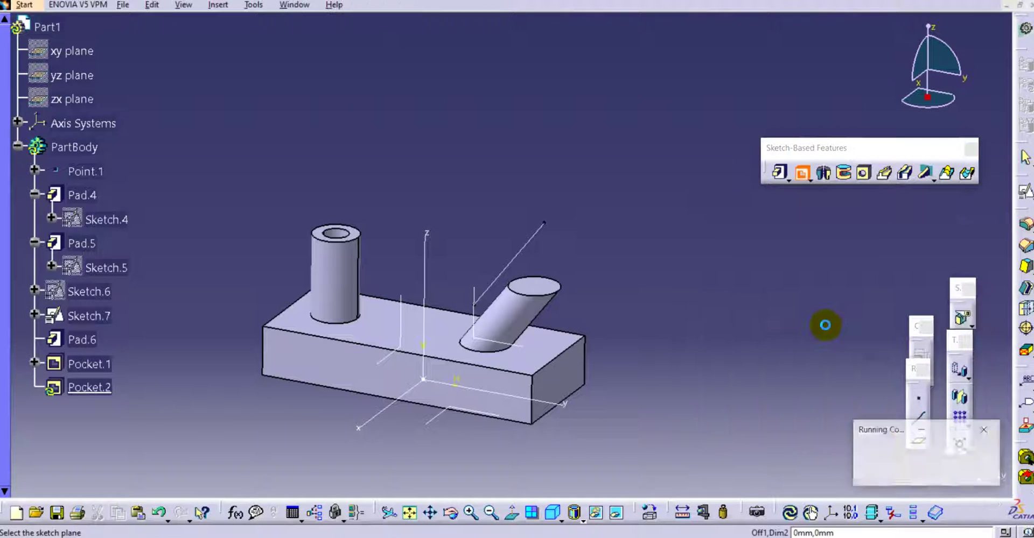
left_click(552, 284)
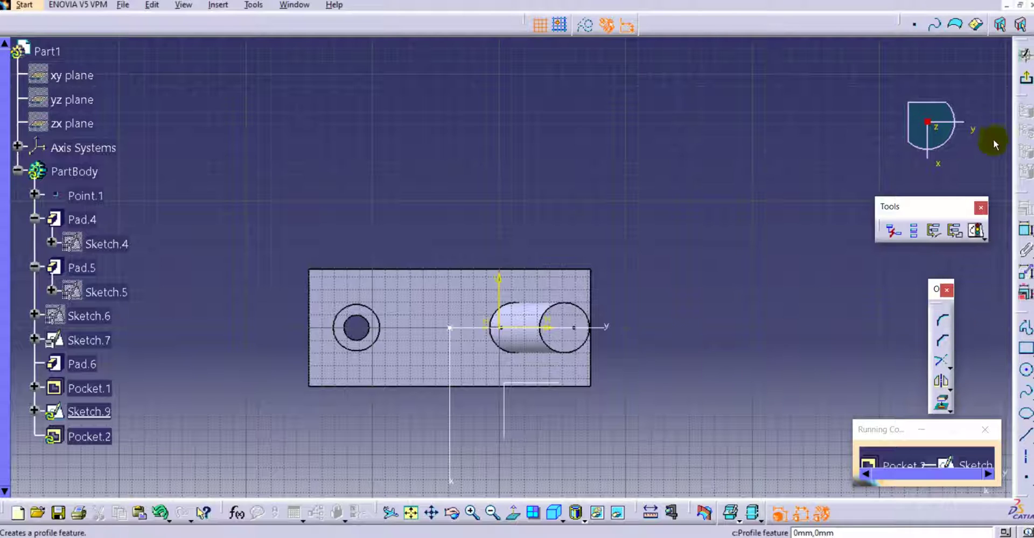
Draw a centered rectangle inside the circular top face of the inclined cylinder
left_click(1027, 353)
left_click(1028, 360)
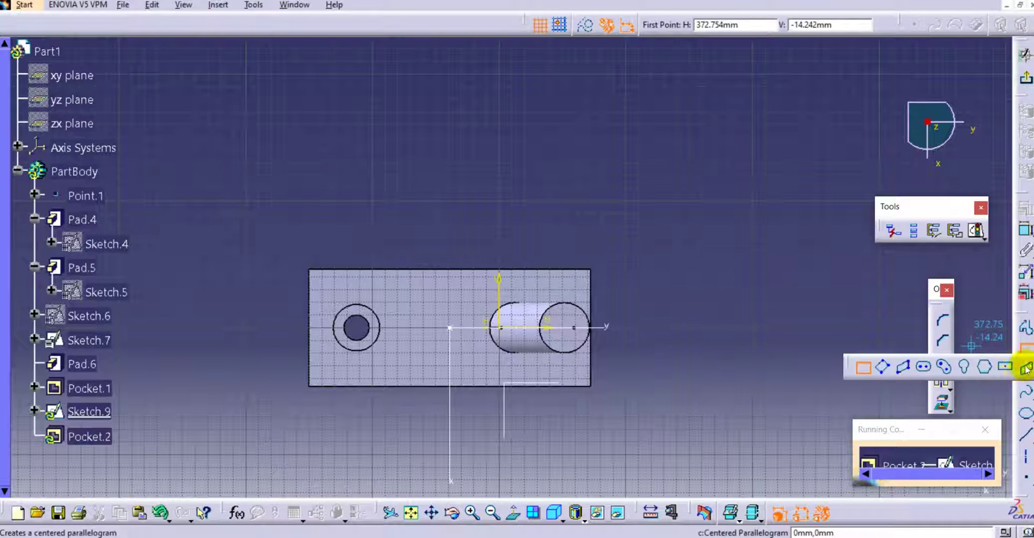
left_click(1007, 368)
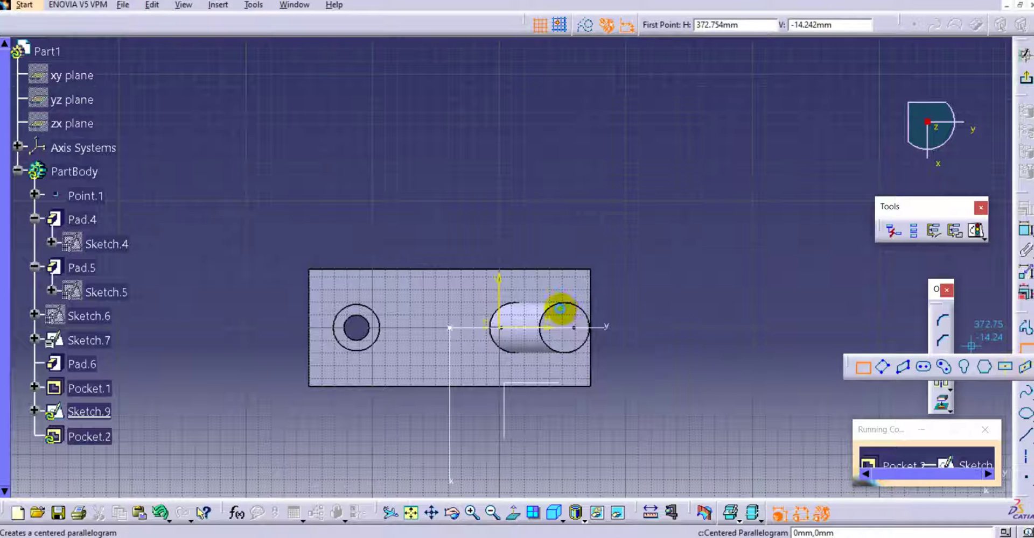
left_click(570, 328)
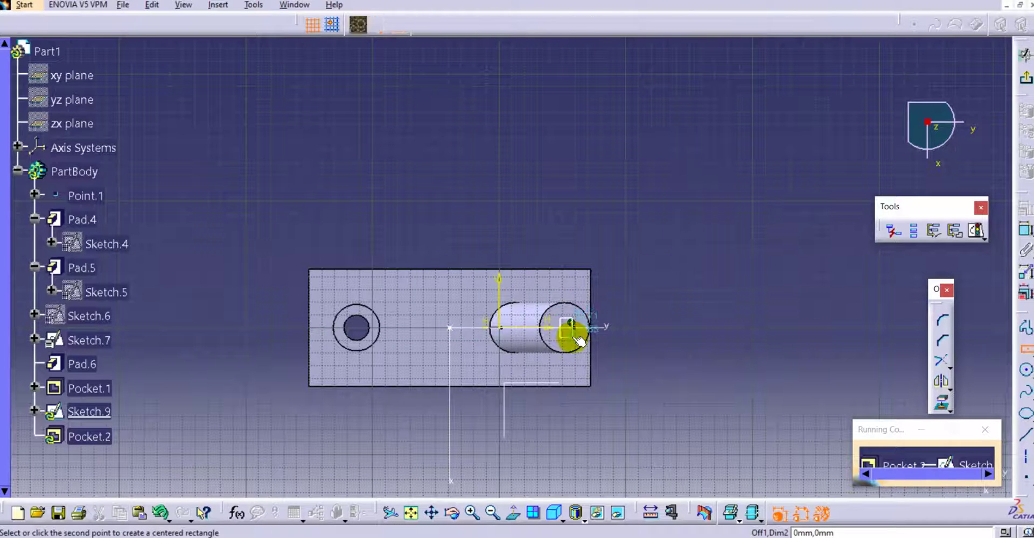
scroll(579, 340, "up", 5)
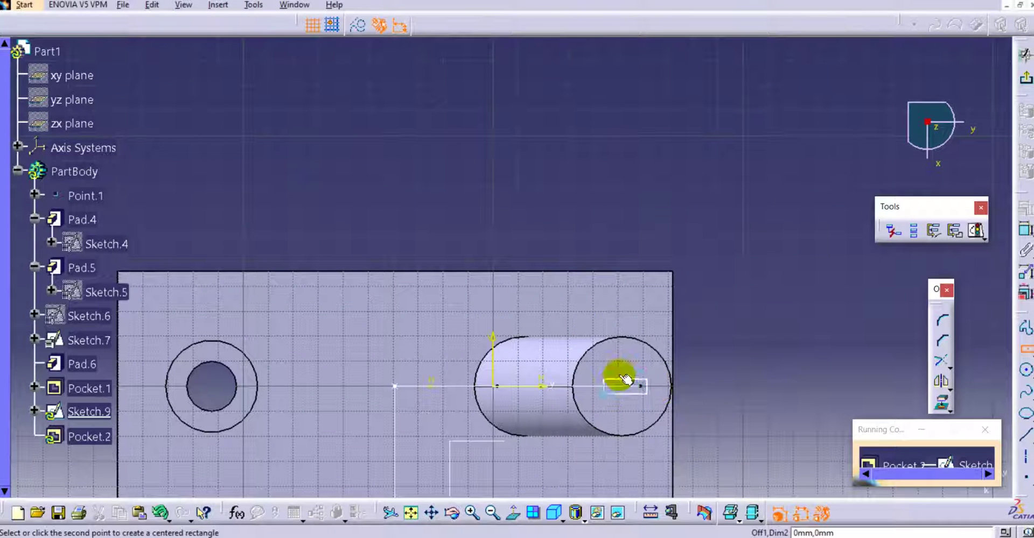
left_click(643, 398)
middle_click_drag(647, 337, 592, 284)
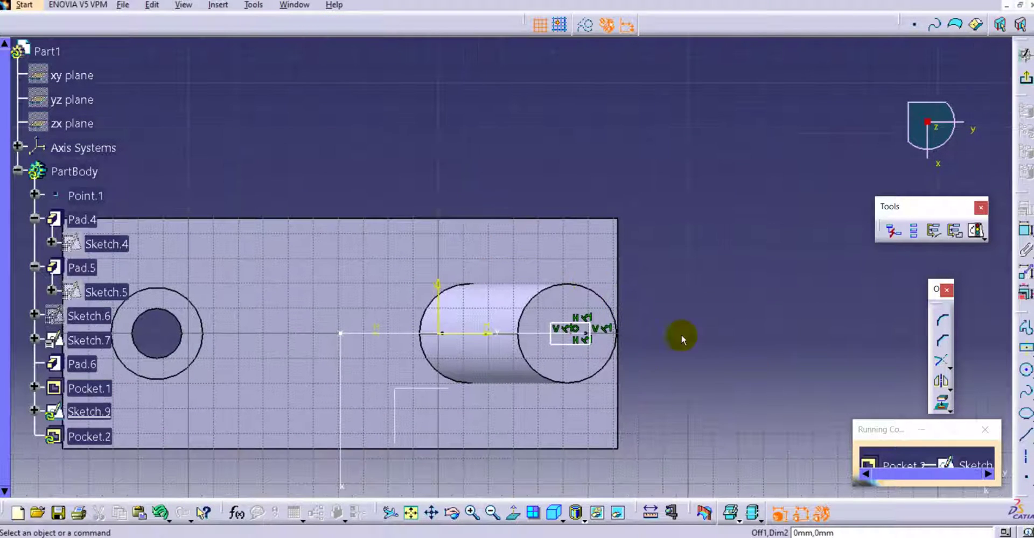
middle_click_drag(637, 379, 643, 377, "ctrl")
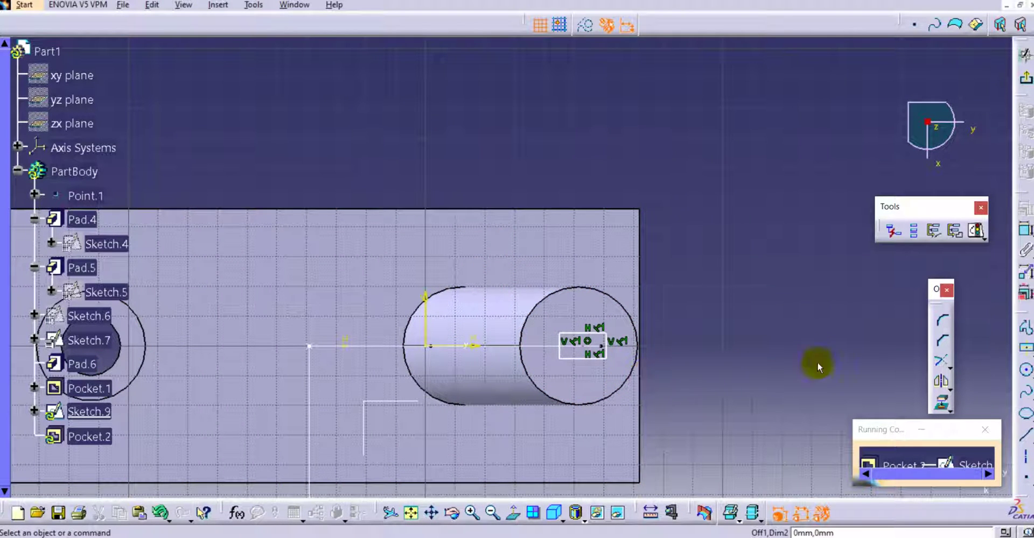
Constrain the rectangle's centre point concentric with the circular edge of the inclined cylinder's top face
left_click(1025, 233)
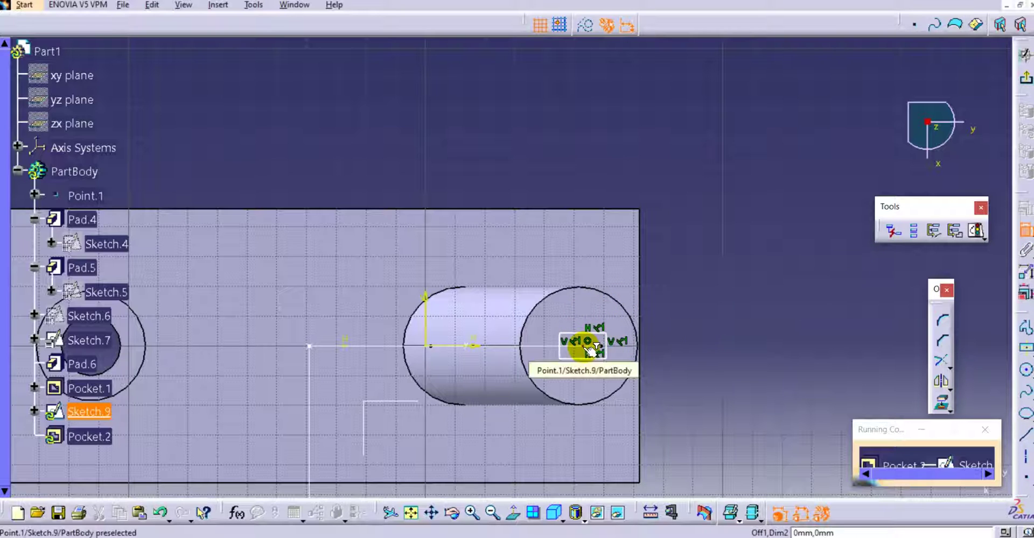
left_click(612, 295)
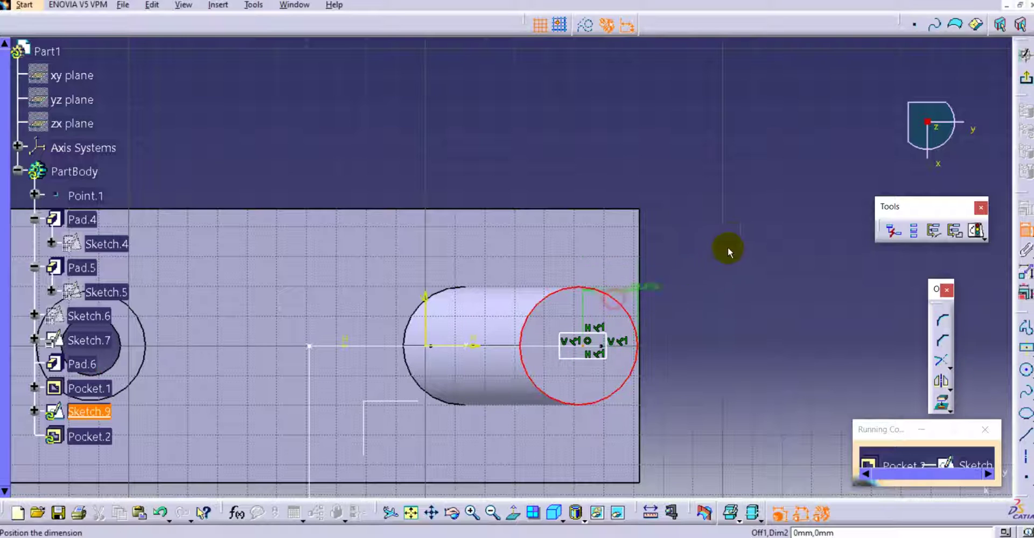
right_click(735, 241)
left_click(790, 337)
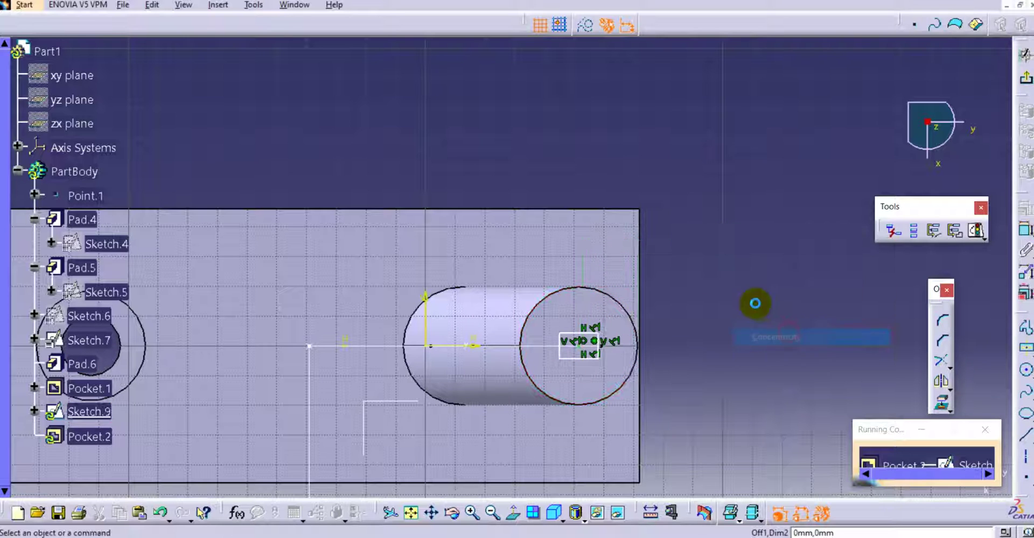
Stretch the rectangle to about 10.8 mm wide and 16.5 mm high, and dimension its width and height
mouse_move(588, 337)
left_mouse_down()
mouse_move(584, 316)
mouse_move(589, 323)
left_mouse_up()
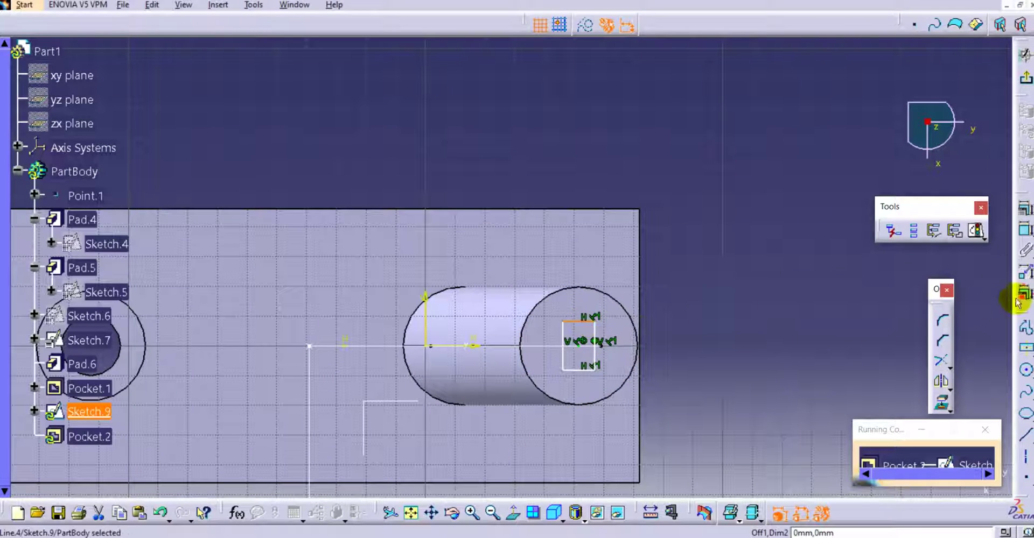
left_click(1024, 231)
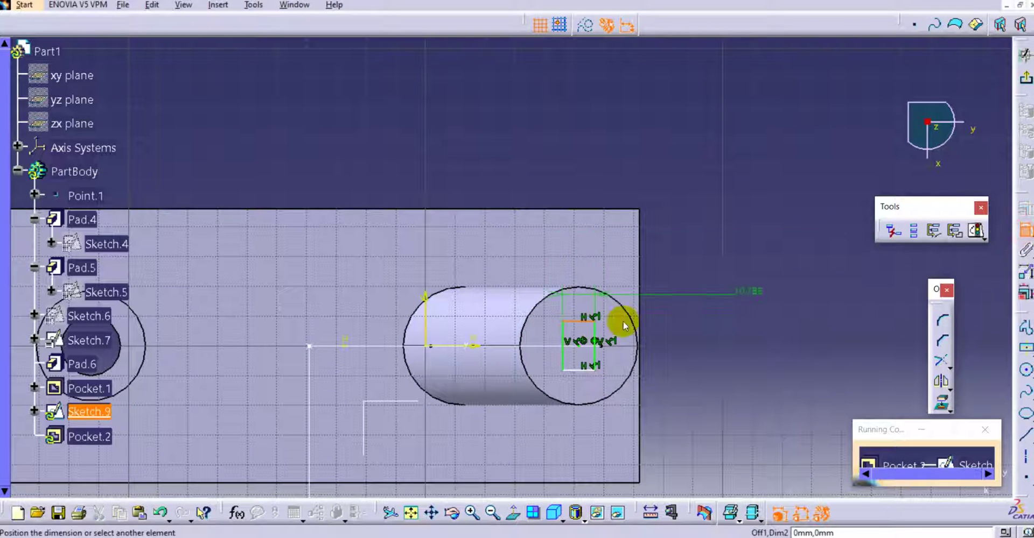
left_click(568, 151)
left_click(1024, 229)
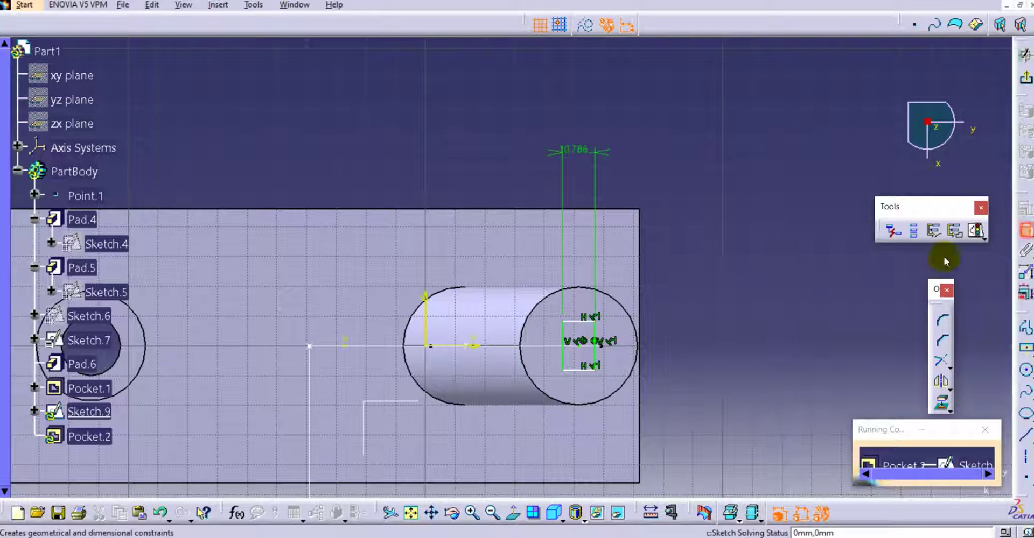
left_click(602, 335)
left_click(729, 325)
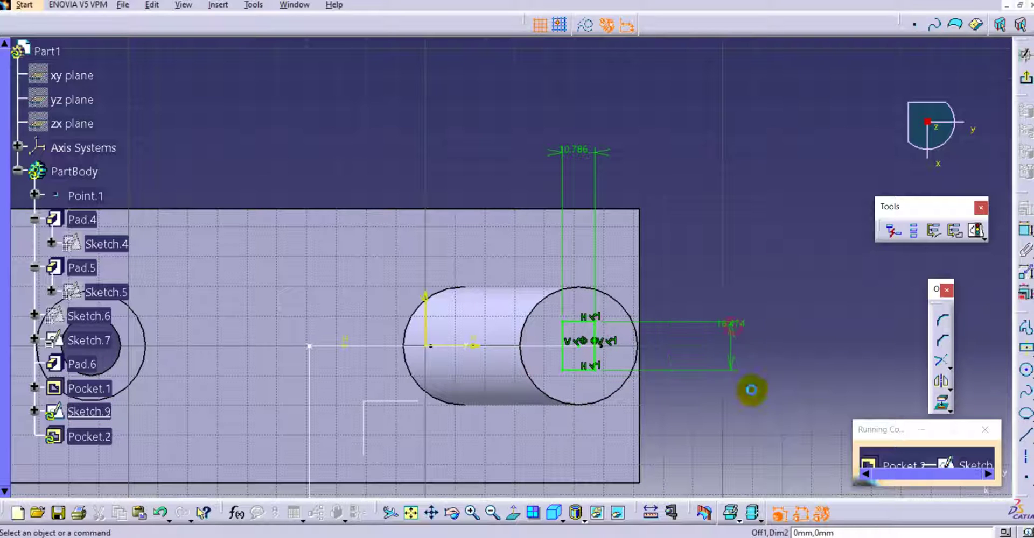
Finish the sketch and set the pocket's direction along the inclined sketch line instead of normal to the profile
left_click(1027, 80)
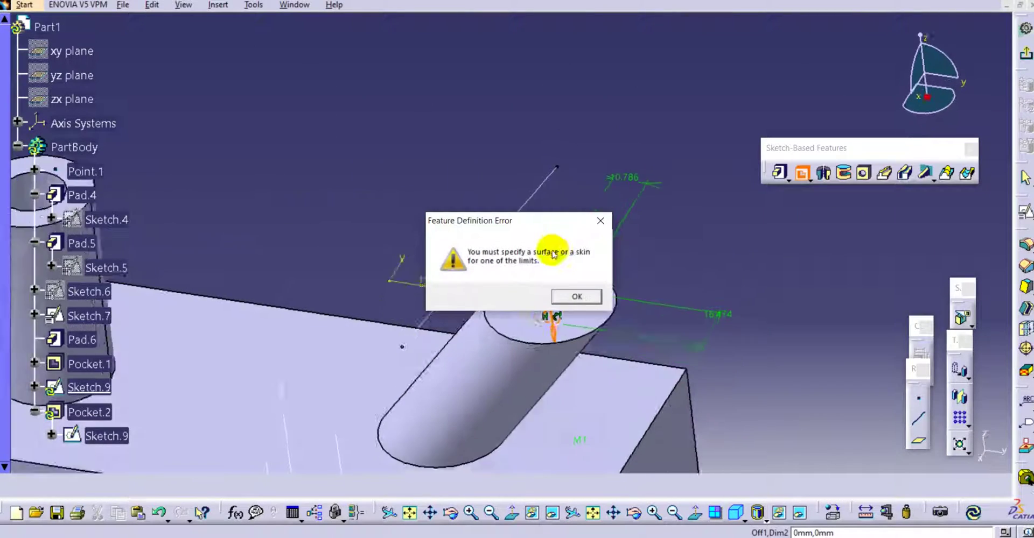
left_click(601, 303)
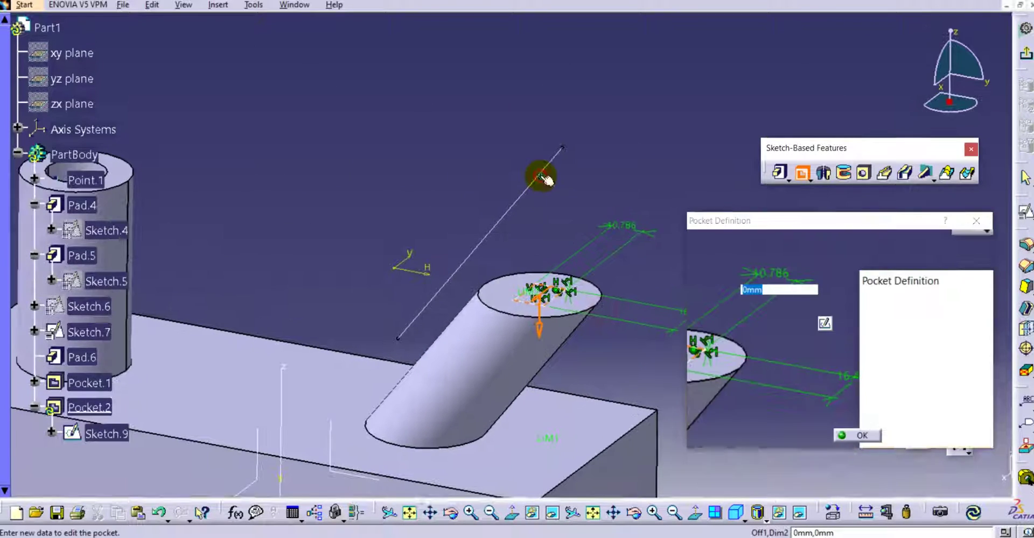
middle_click_drag(541, 144, 493, 122)
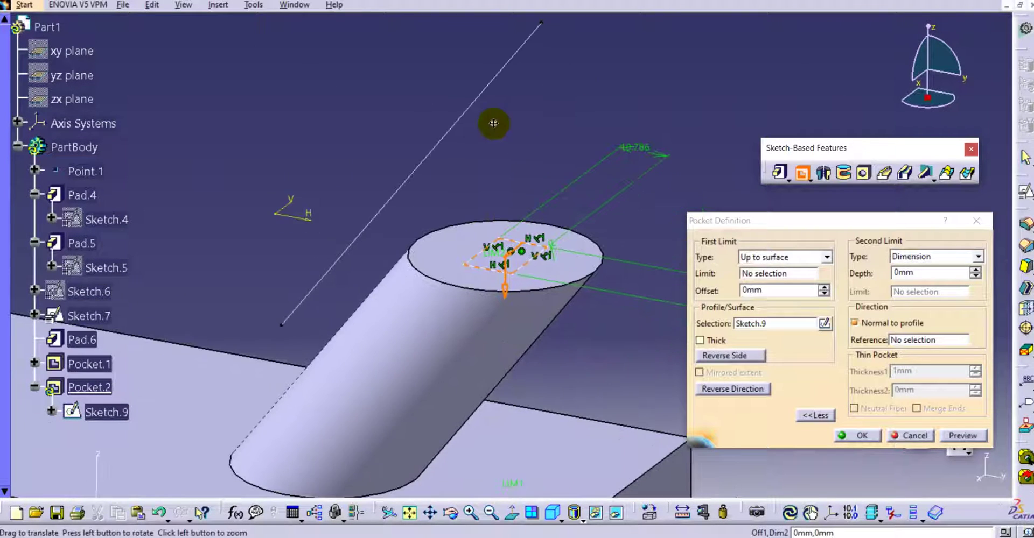
left_click(855, 323)
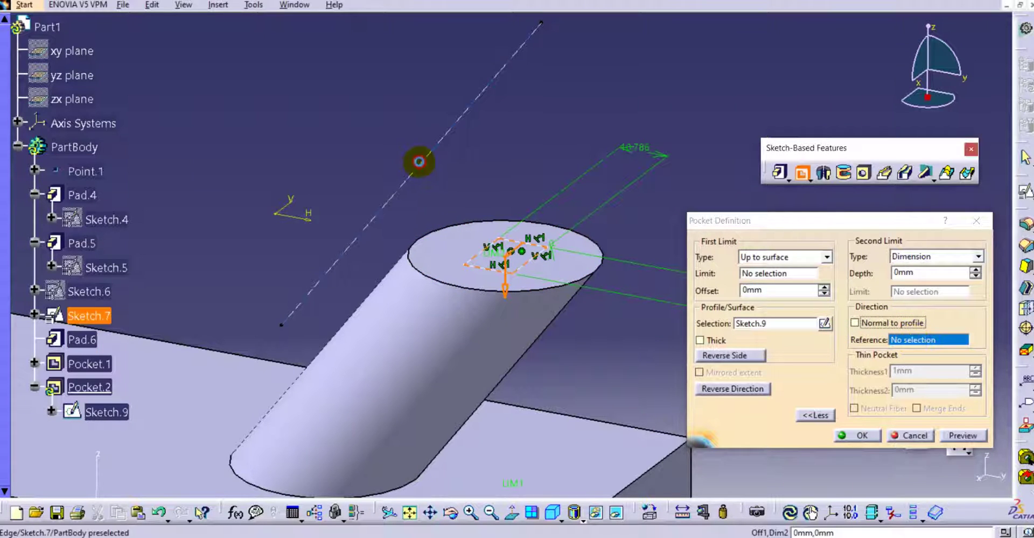
left_click(420, 161)
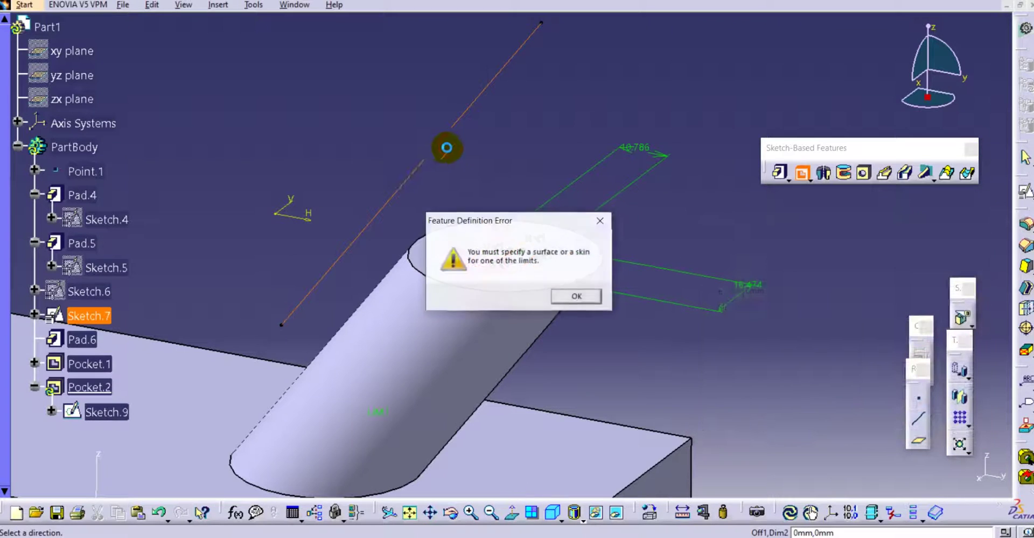
left_click(576, 296)
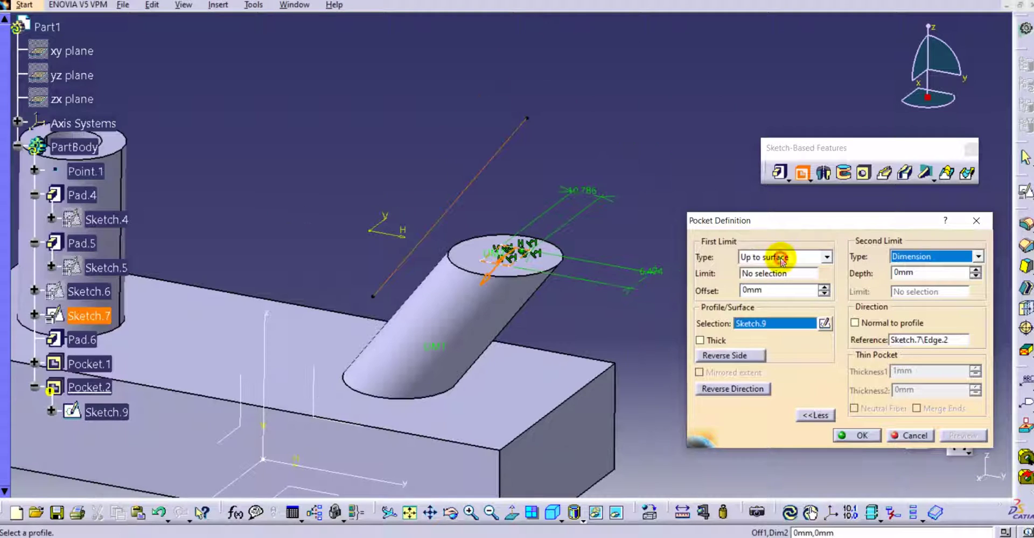
Set the pocket's first limit type to Dimension with a depth of 50 mm and confirm
left_click(777, 263)
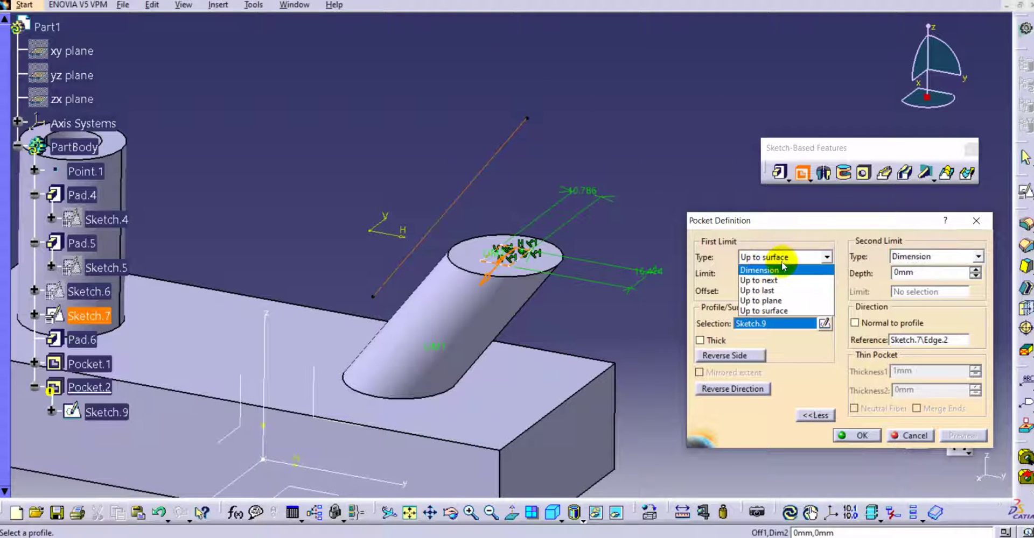
left_click(776, 267)
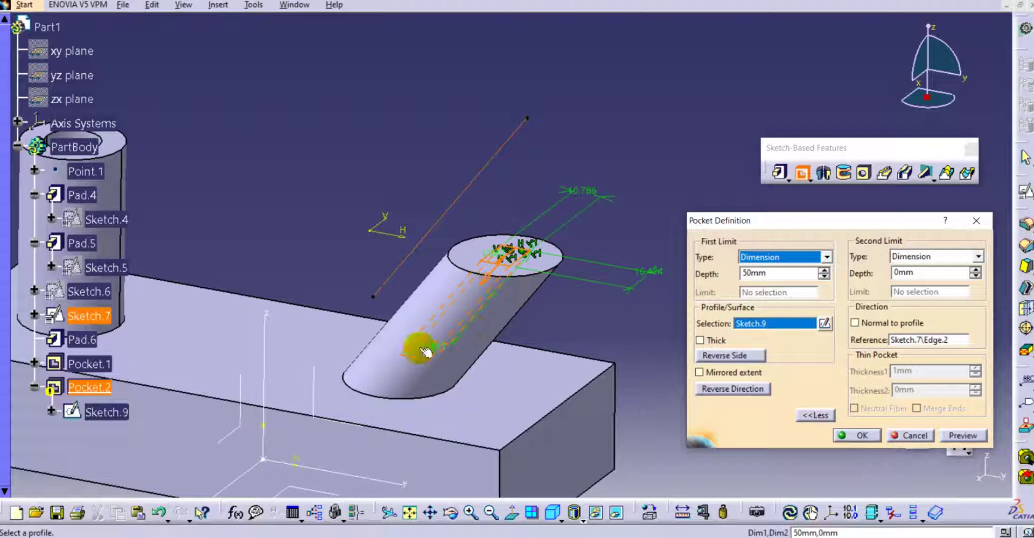
left_click(863, 436)
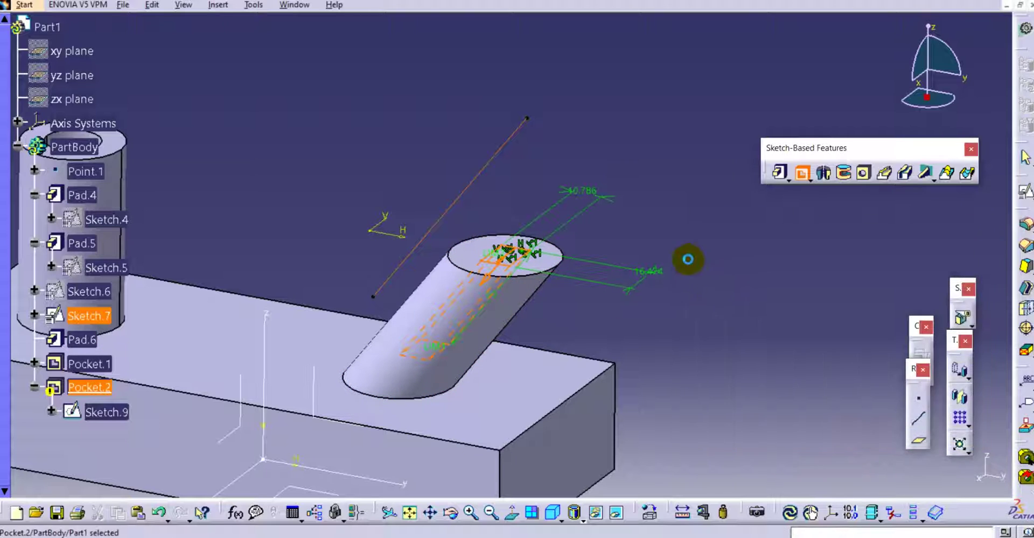
Display the part in wireframe to check how deep the rectangular pocket runs inside the inclined cylinder
middle_click_drag(651, 213, 406, 173)
middle_click_drag(341, 221, 389, 285)
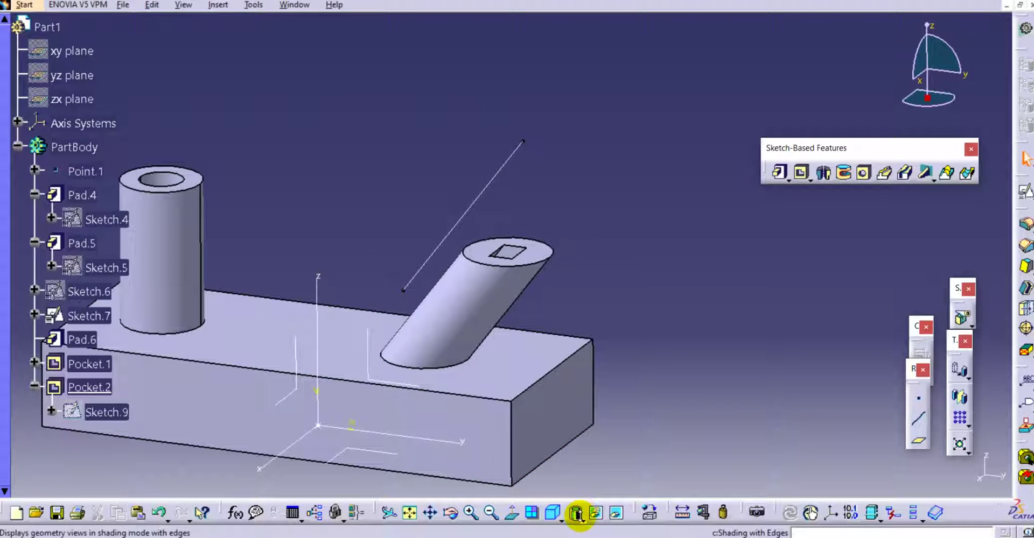
left_click(581, 518)
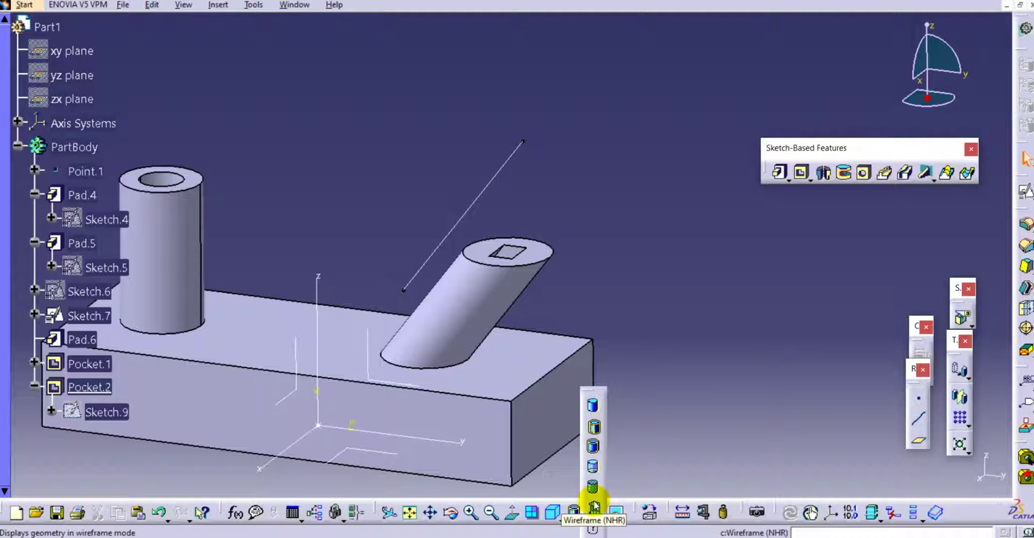
left_click(593, 503)
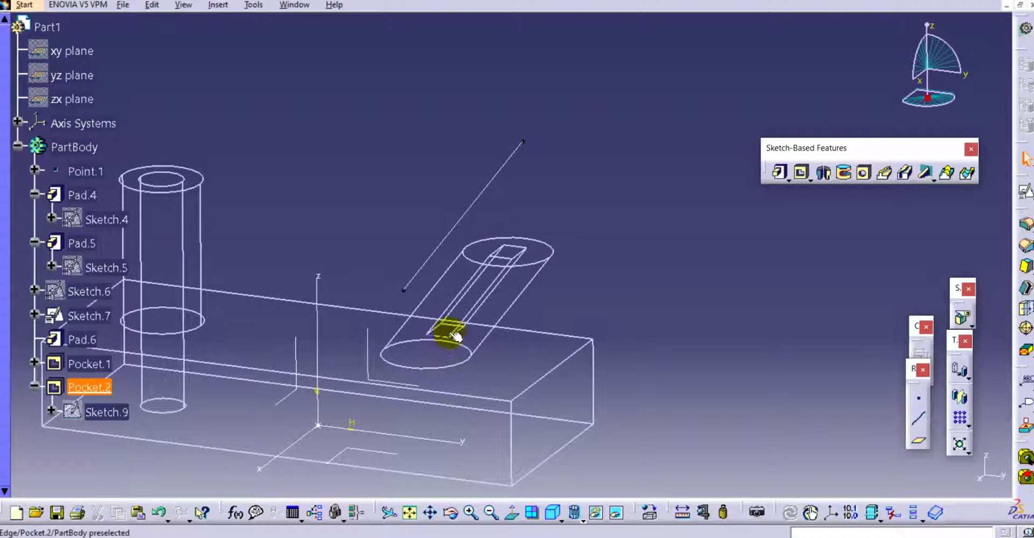
Edit the inclined cylinder's pocket, changing its first limit to Up to surface with the block's top face as the limit
double_click(90, 388)
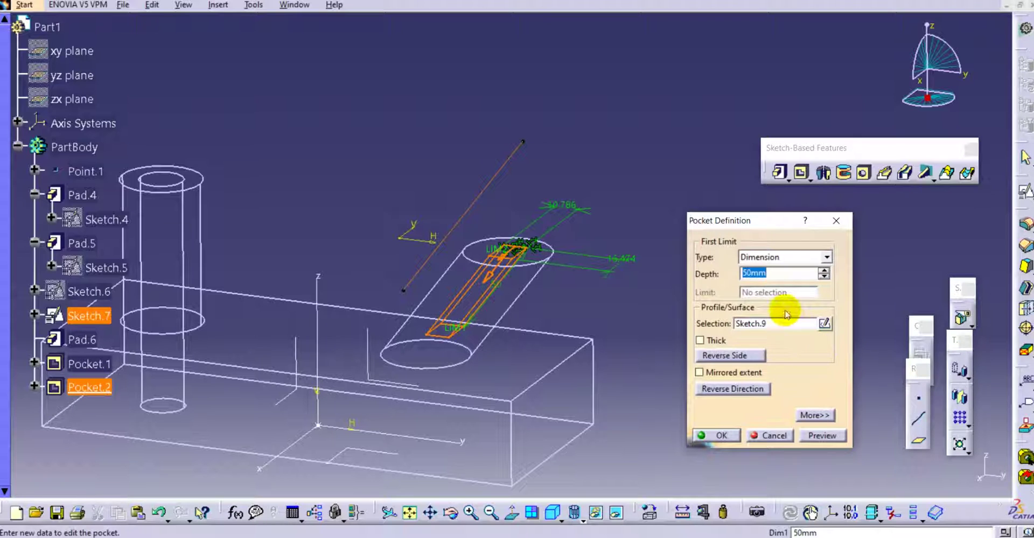
left_click(785, 257)
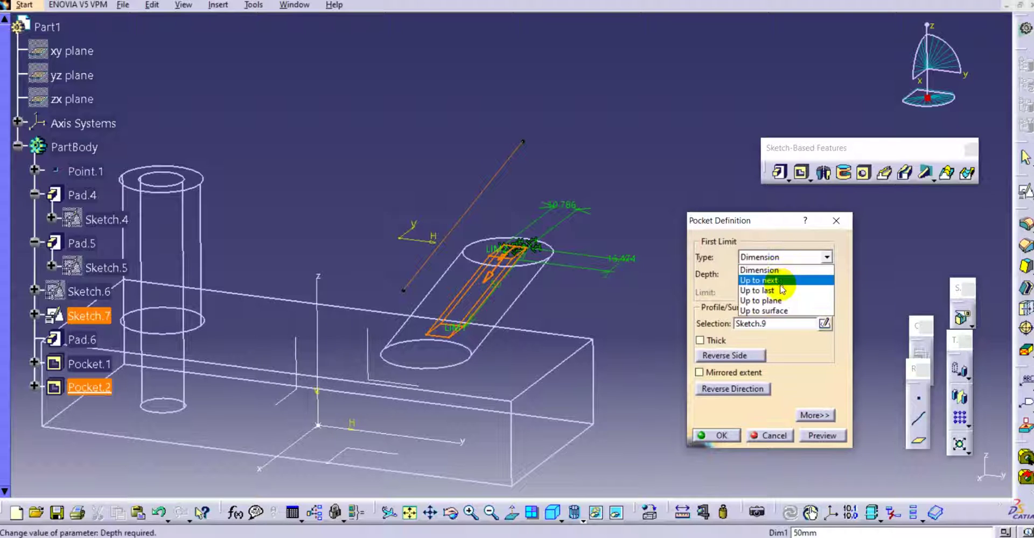
left_click(778, 308)
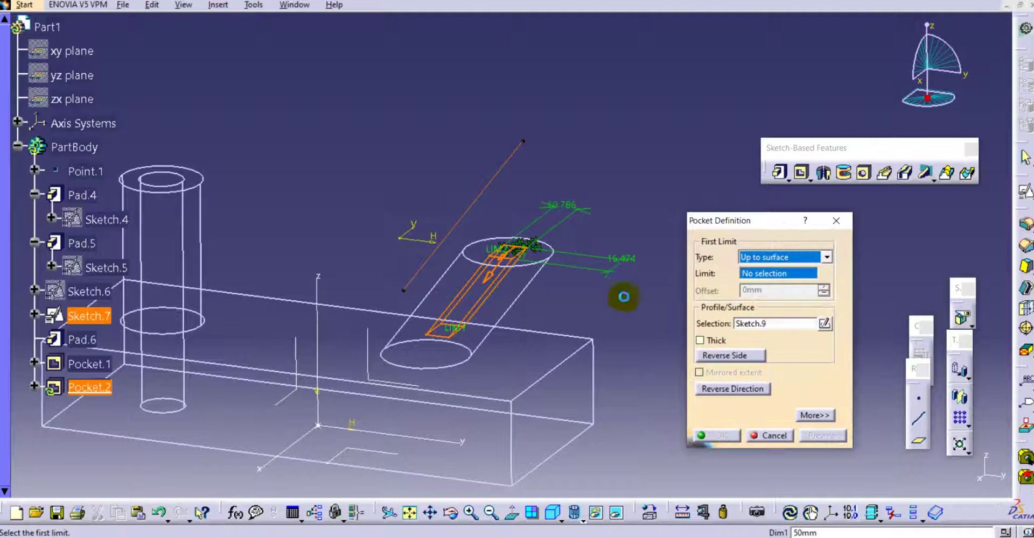
left_click(511, 357)
left_click(617, 299)
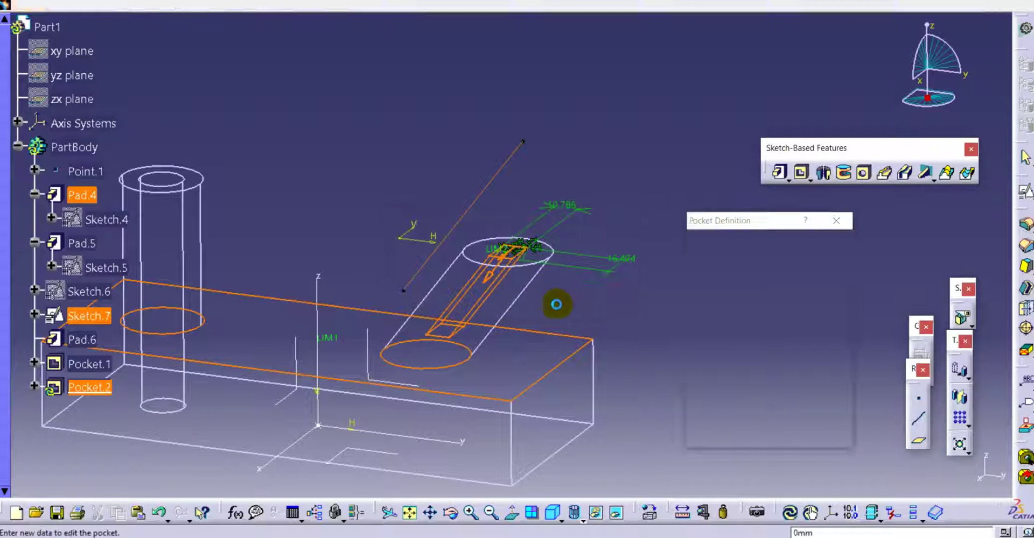
middle_click_drag(496, 258, 476, 271)
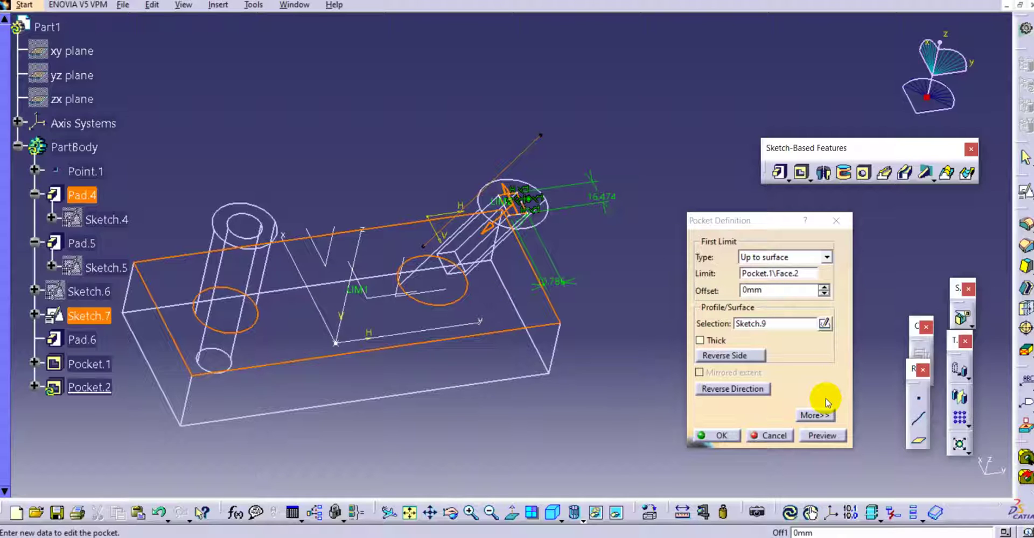
Replace the pocket's limiting surface with the block's bottom face and confirm the definition
left_click(791, 274)
left_click(538, 350)
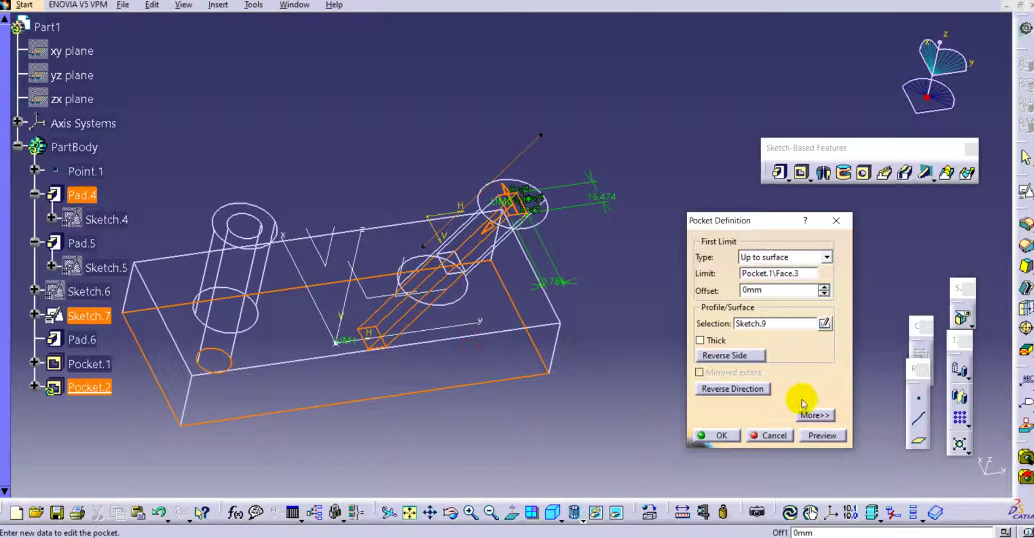
left_click(719, 435)
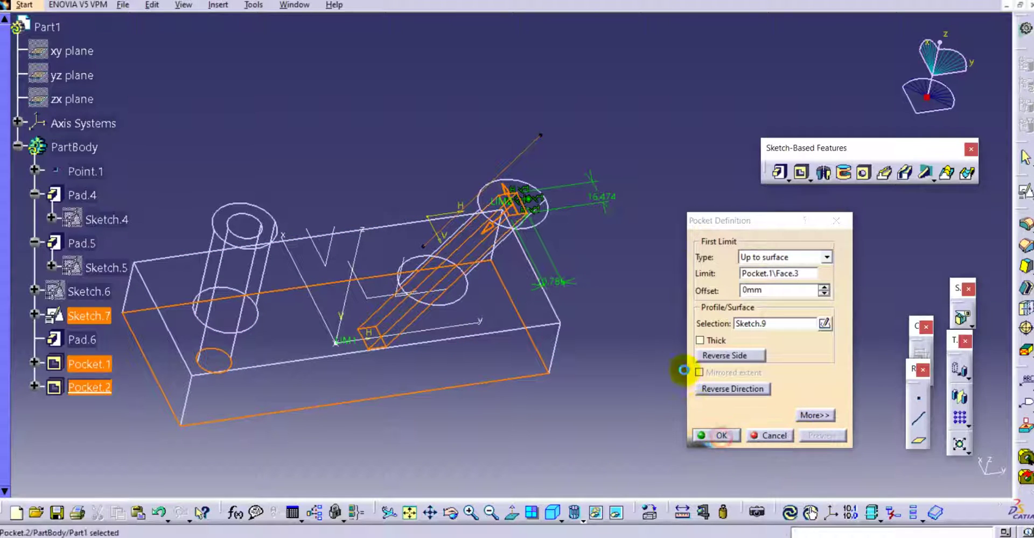
left_click(659, 305)
Inspect both pockets in wireframe, and return the part to a shaded display with edges
middle_click_drag(415, 127, 520, 264)
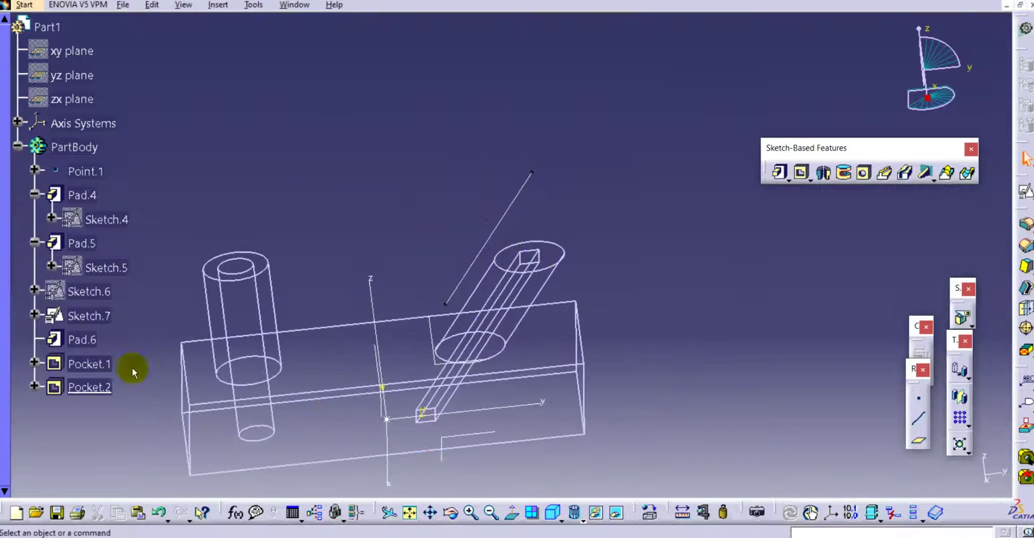
left_click(583, 520)
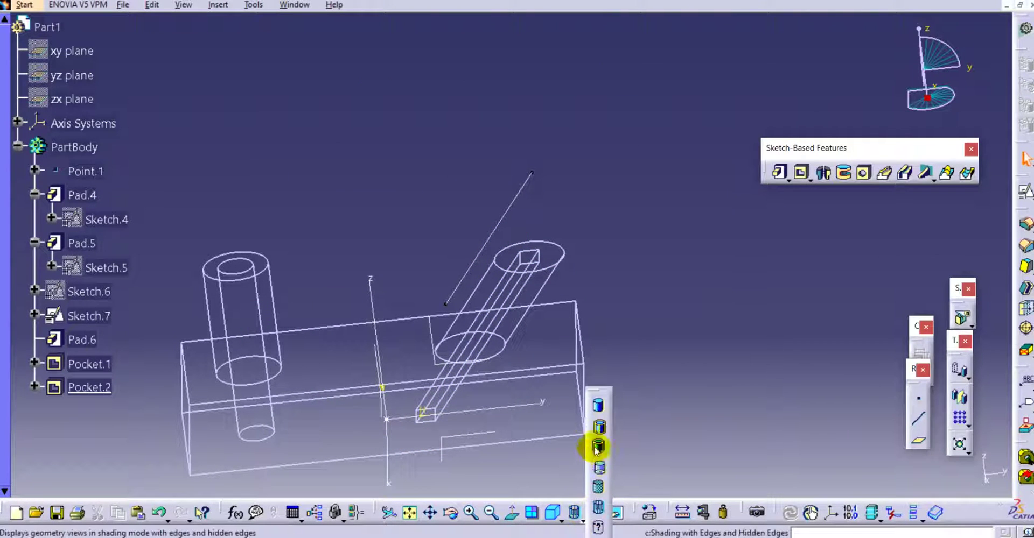
left_click(599, 428)
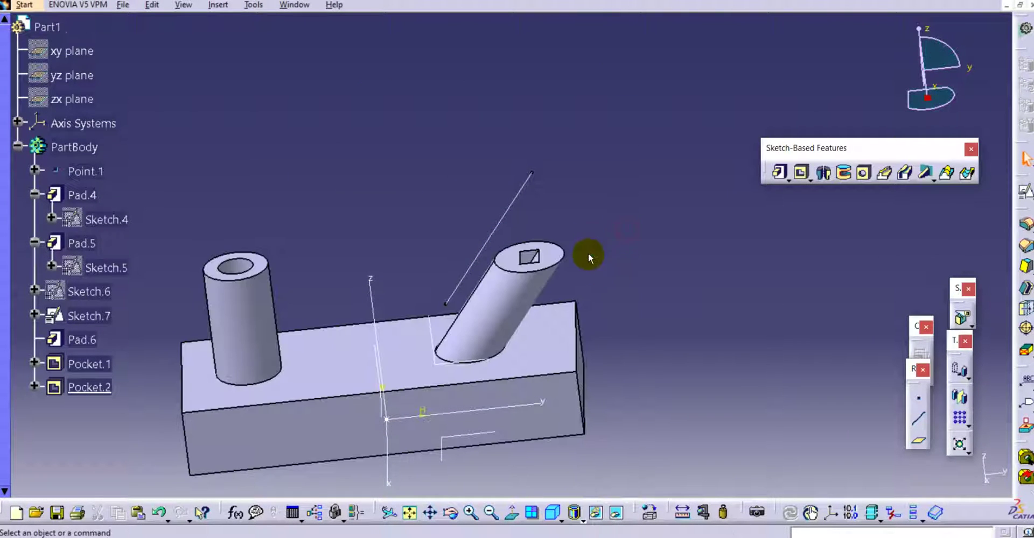
mouse_move(588, 254)
middle_mouse_down()
mouse_move(498, 399)
mouse_move(399, 392)
mouse_move(353, 374)
mouse_move(364, 374)
mouse_move(519, 173)
mouse_move(330, 234)
mouse_move(377, 309)
mouse_move(390, 389)
middle_mouse_up()
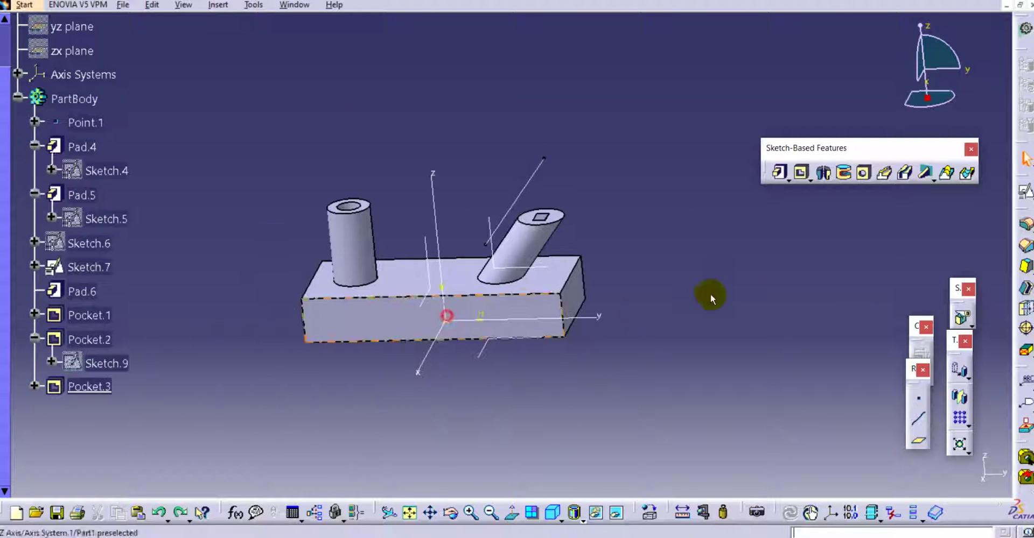
left_click(730, 278)
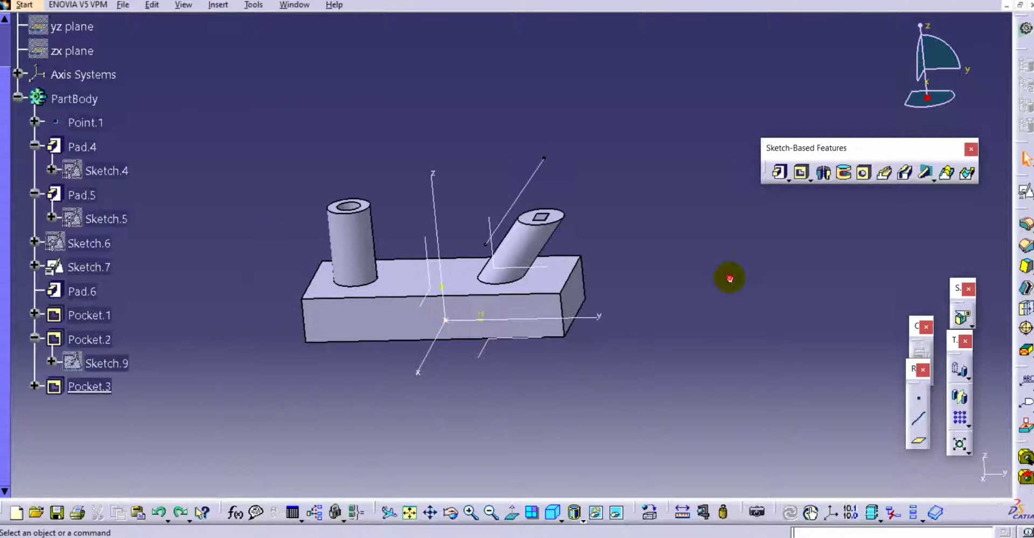
left_click(800, 173)
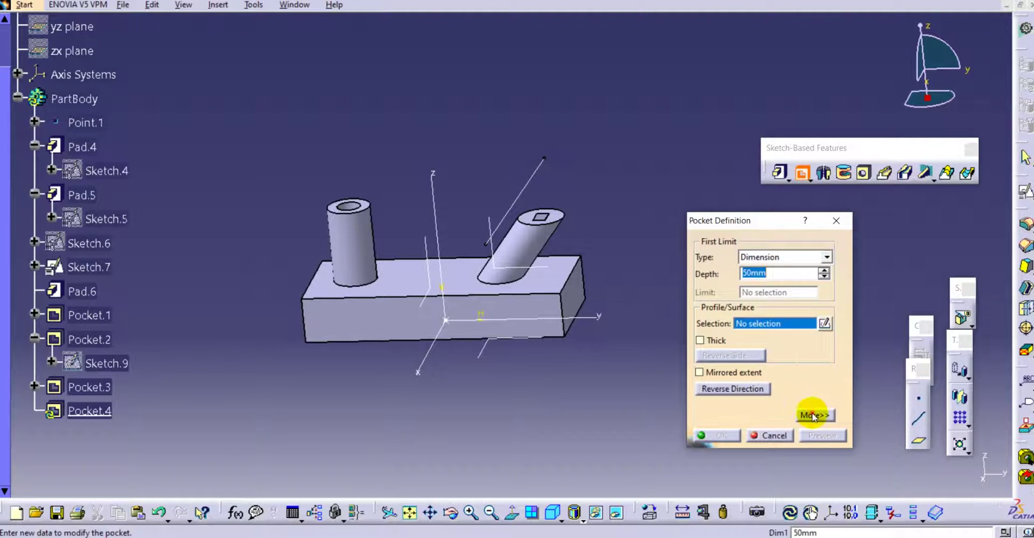
left_click(813, 416)
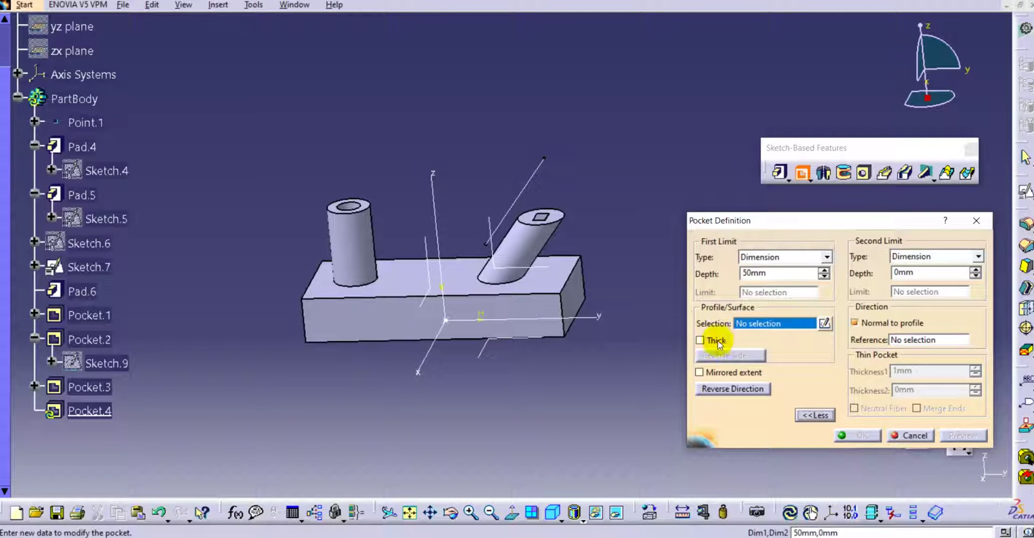
mouse_move(465, 338)
middle_mouse_down()
mouse_move(457, 358)
mouse_move(454, 300)
mouse_move(428, 312)
mouse_move(401, 308)
middle_mouse_up()
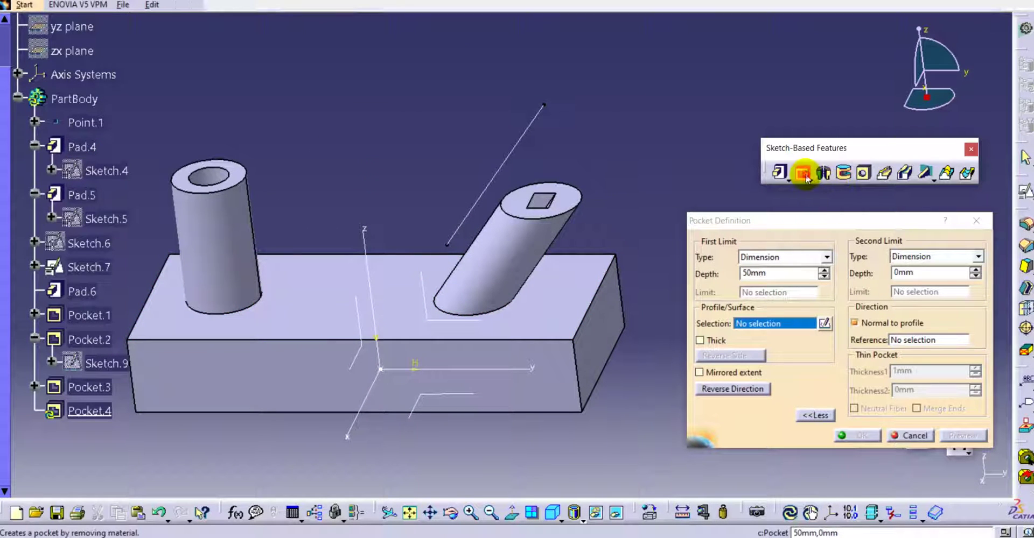
left_click(801, 173)
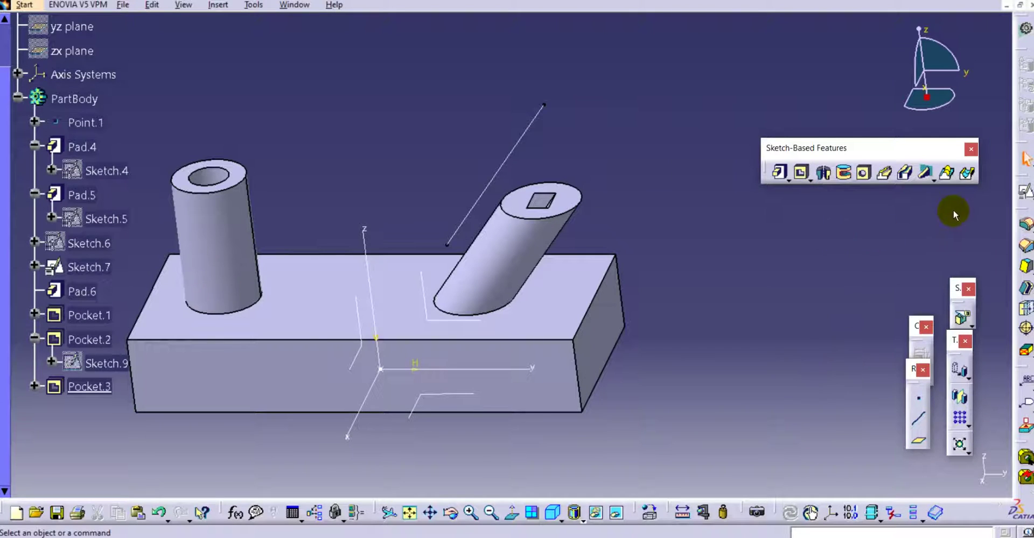
Open a positioned sketch on the block's top face with its horizontal direction reversed
left_click(1024, 191)
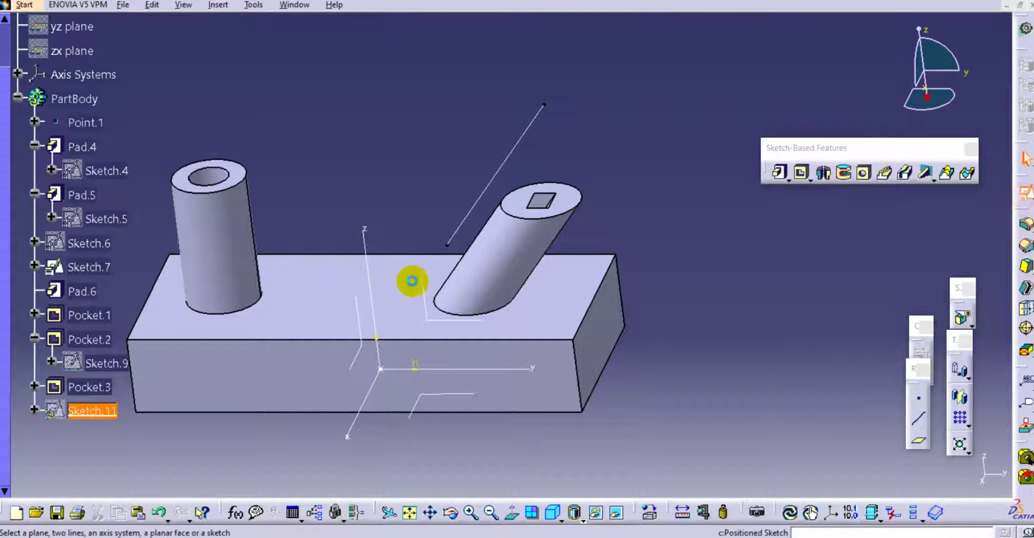
left_click(321, 297)
left_click(846, 391)
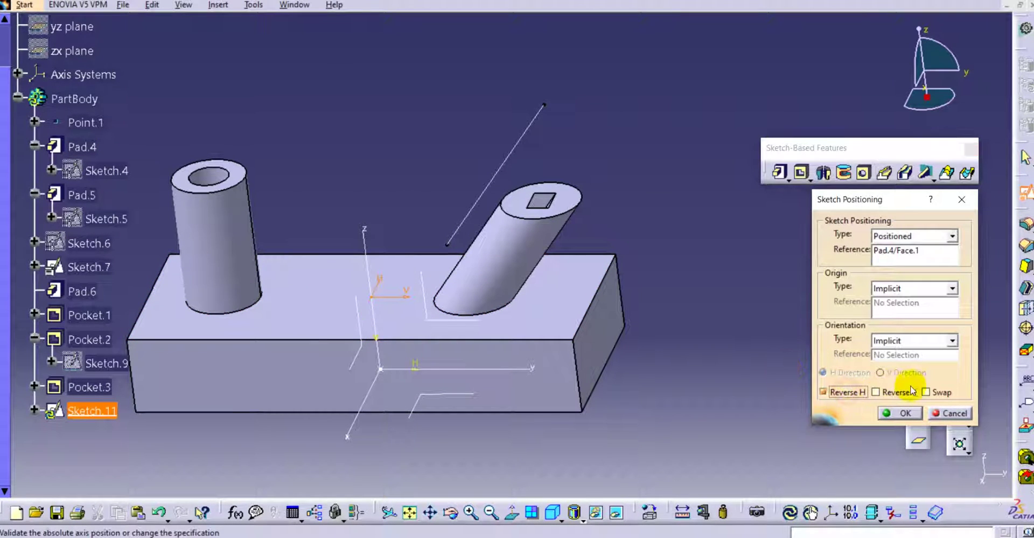
left_click(899, 414)
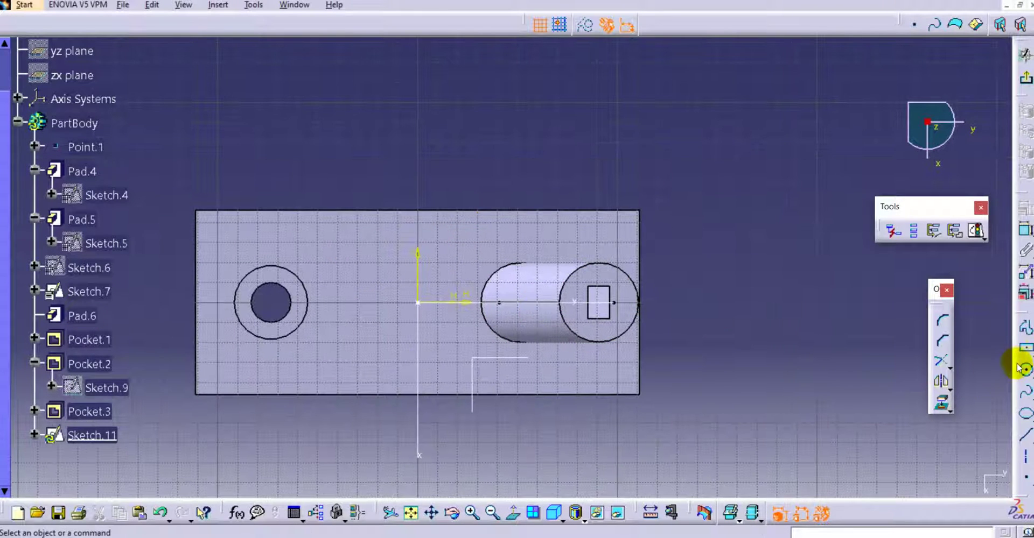
Draw a centered rectangle about 40 mm high between the two cylinders on the block's top face
left_click(1027, 372)
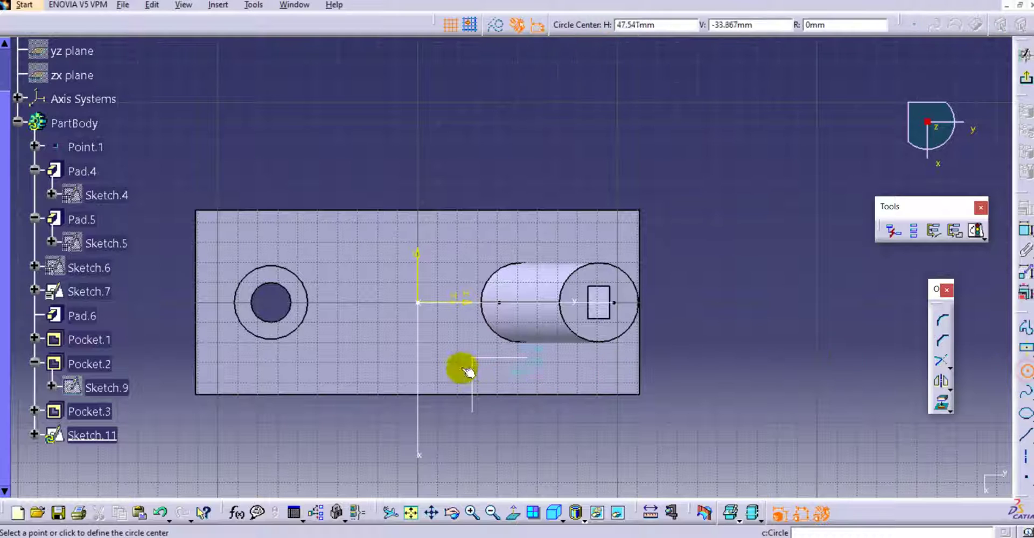
left_click(1027, 352)
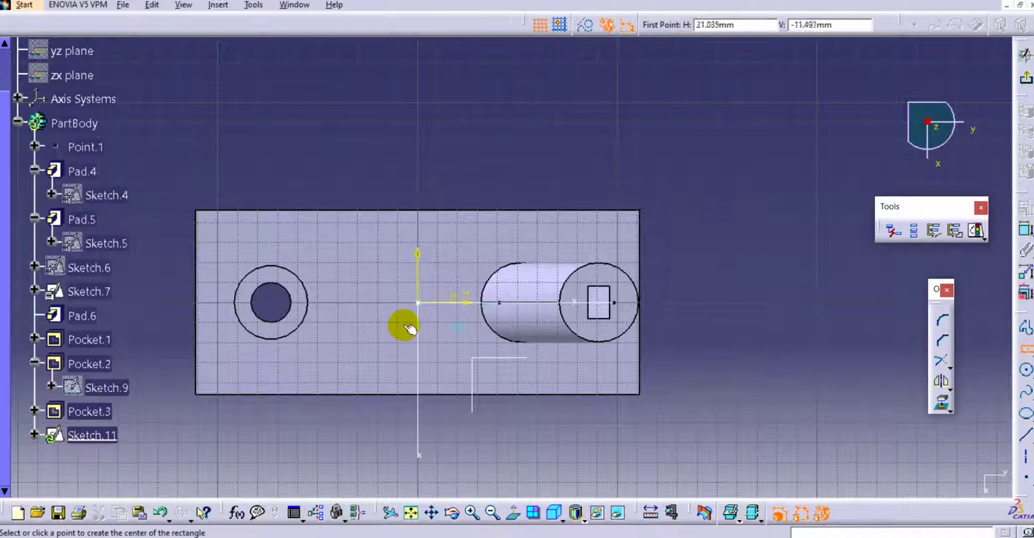
left_click(367, 287)
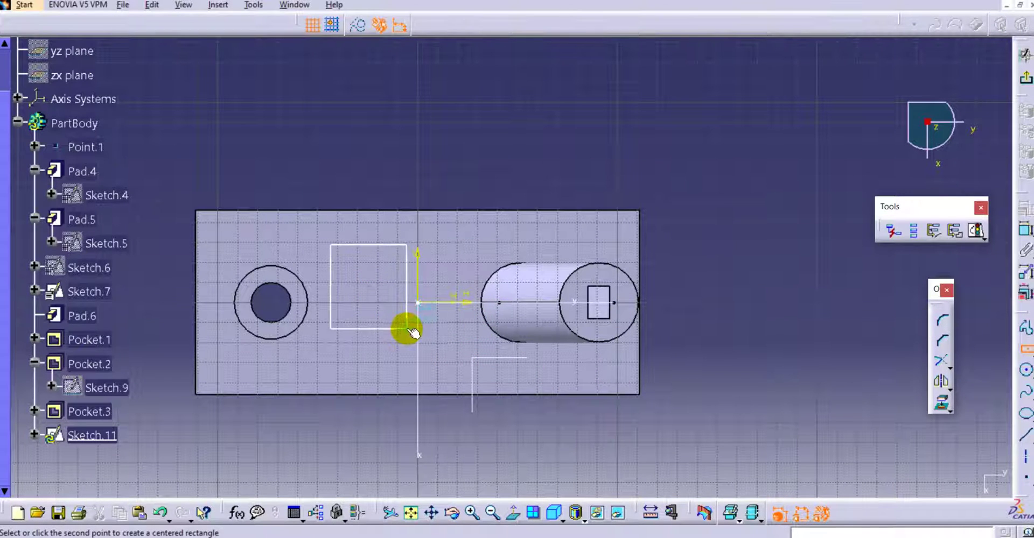
left_click(404, 326)
left_click(435, 156)
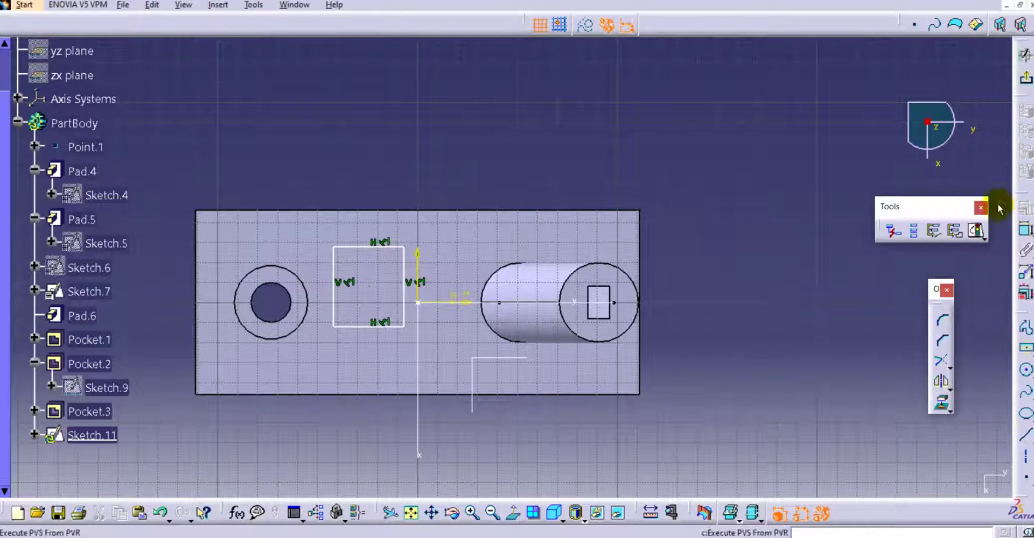
Dimension the rectangle's distances to the block's nearest long edge and to the end edge beside the inclined cylinder
left_click_drag(348, 249, 379, 153)
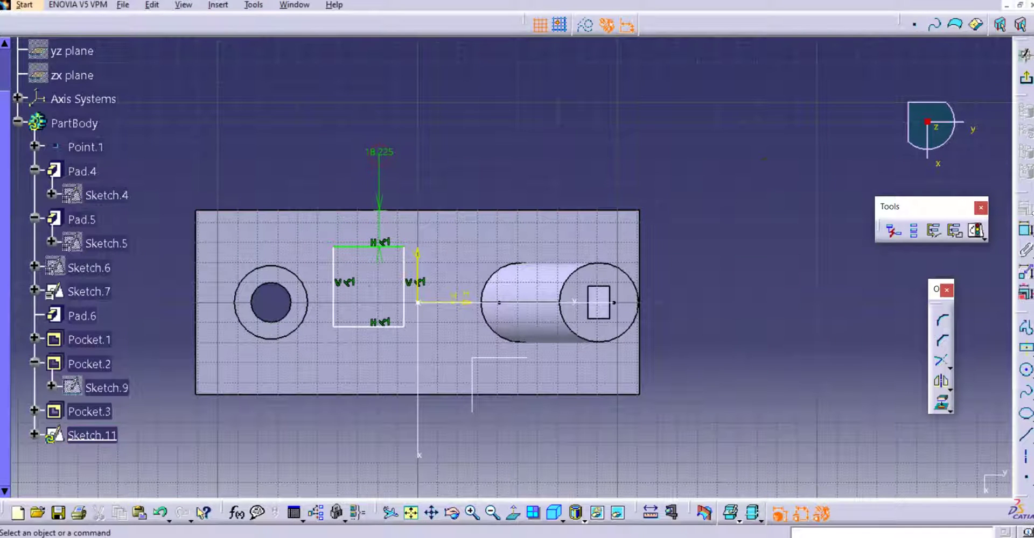
left_click(1026, 230)
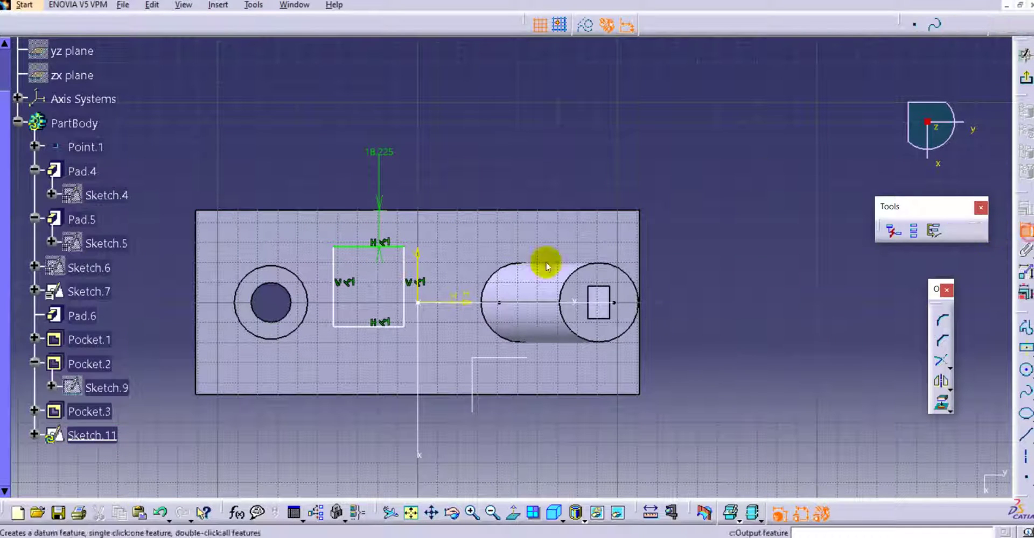
left_click(402, 287)
left_click(641, 233)
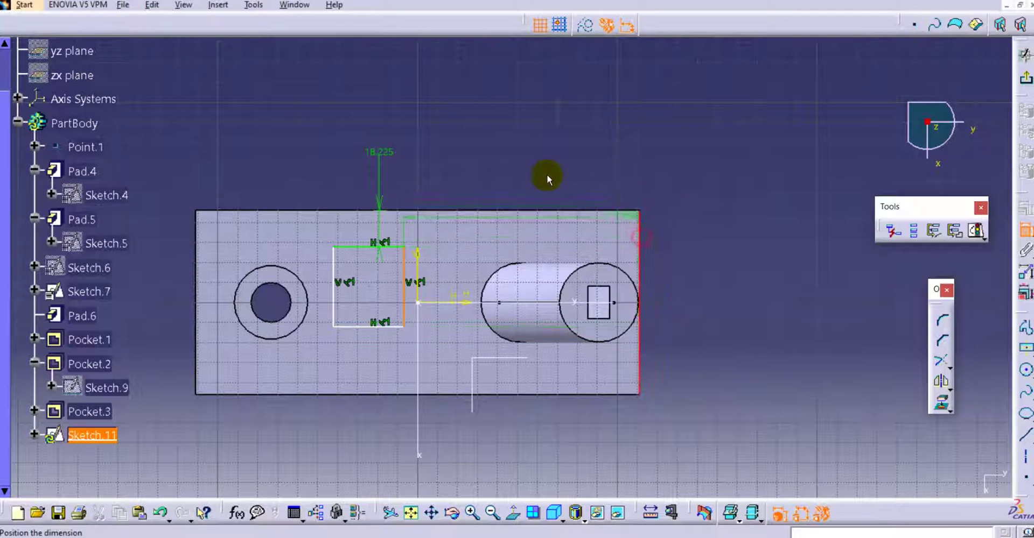
left_click(541, 165)
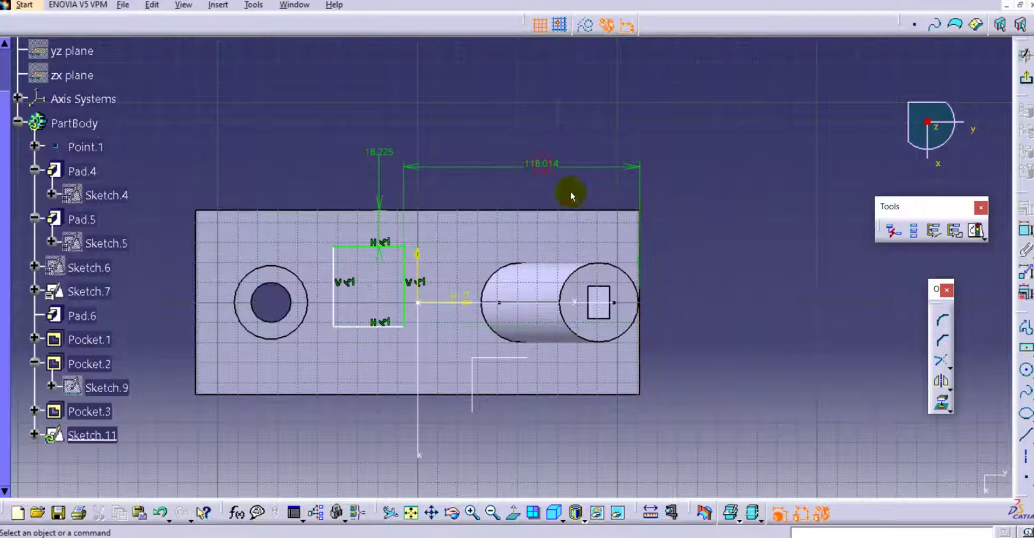
Dimension the rectangle's width and height, and exit the sketch
left_click(1019, 232)
left_click(347, 325)
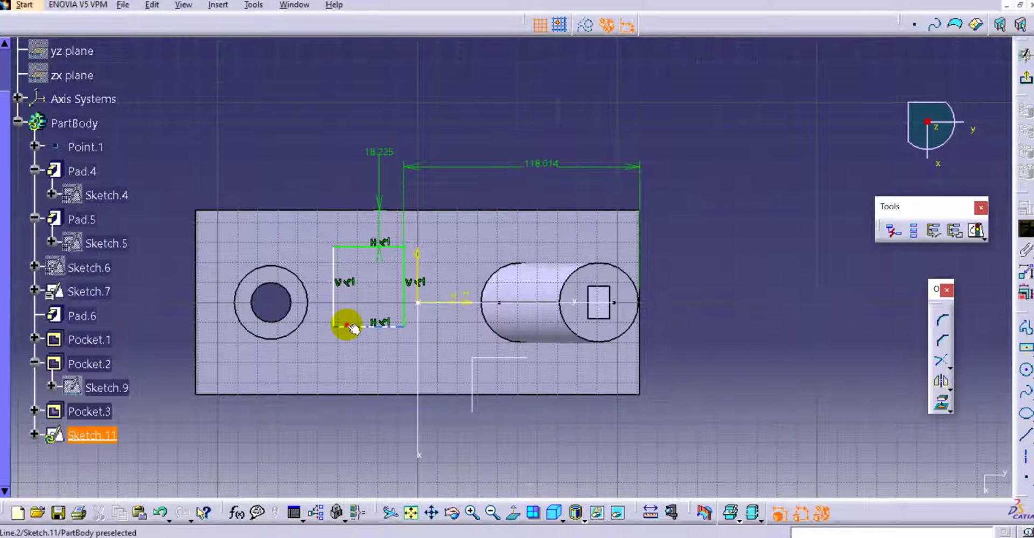
left_click(357, 416)
left_click(1023, 230)
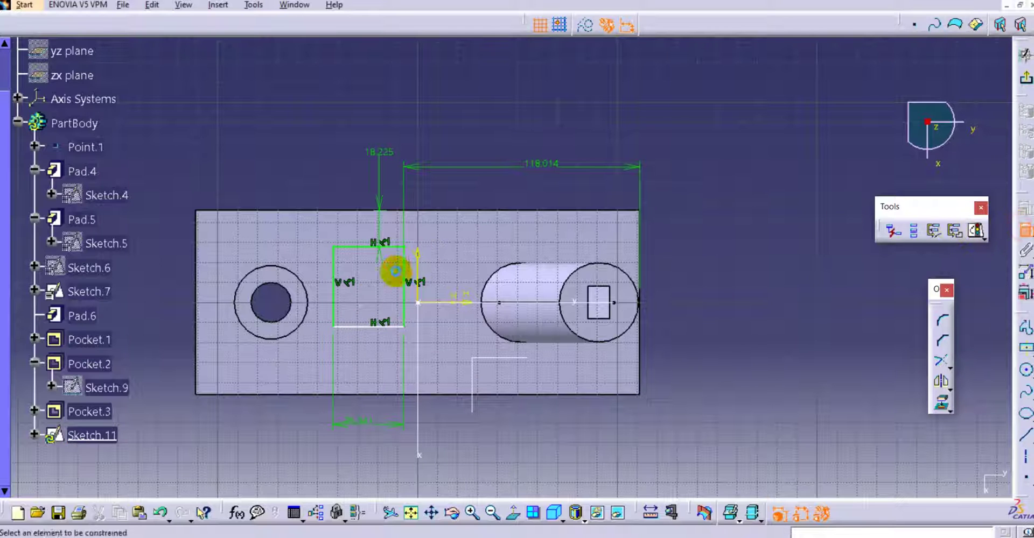
left_click(333, 270)
left_click(173, 266)
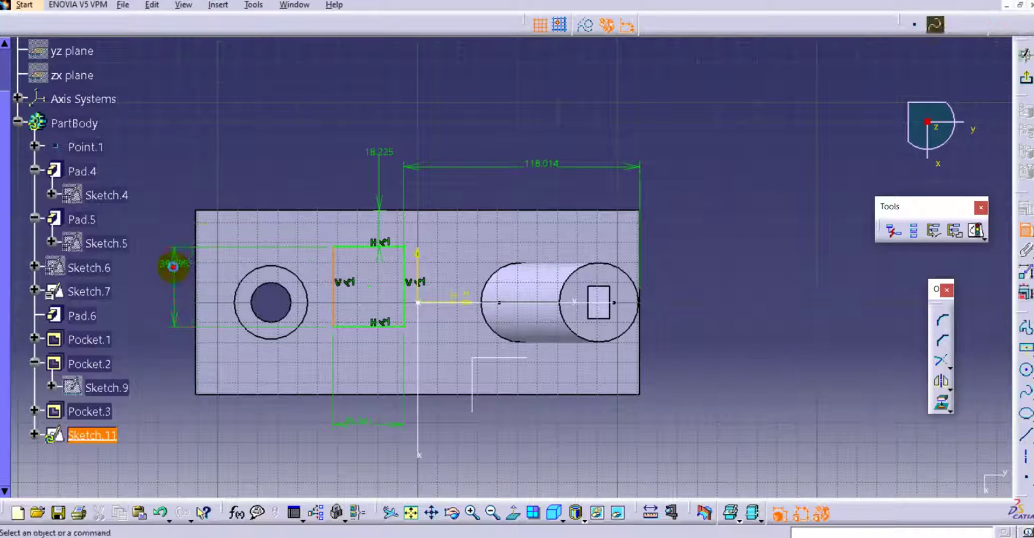
left_click(1022, 82)
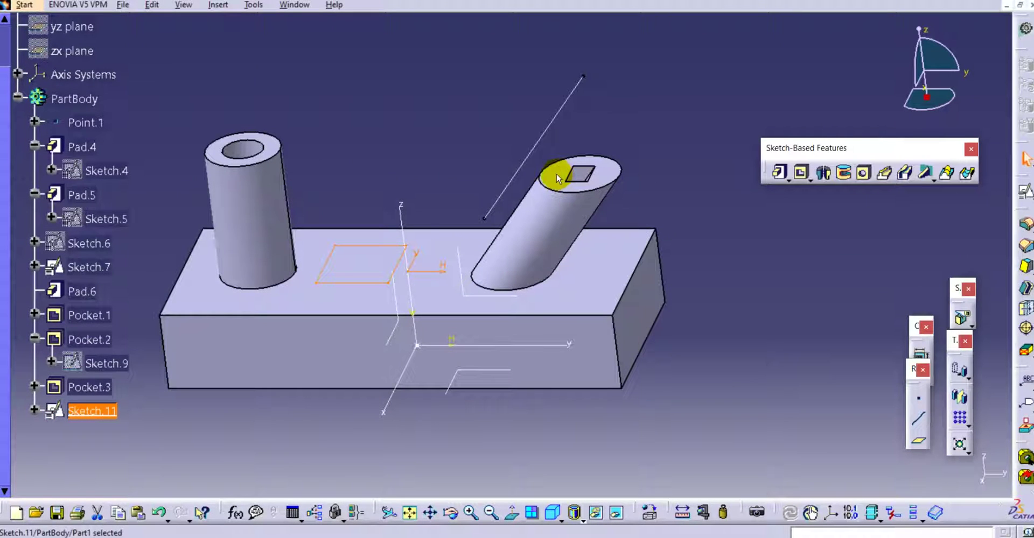
Cut the rectangular sketch into the block as a pocket with a 50 mm depth
left_click(800, 174)
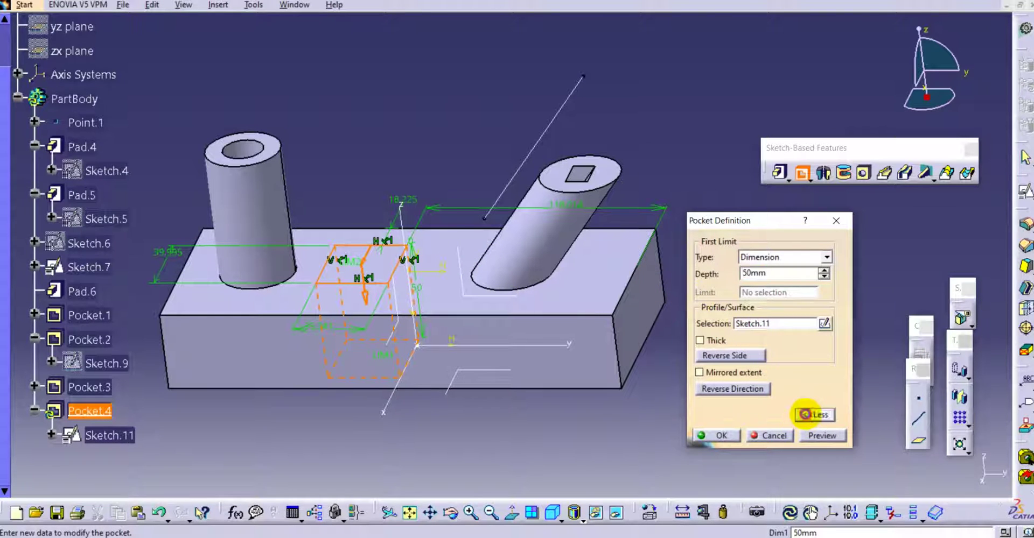
left_click(813, 416)
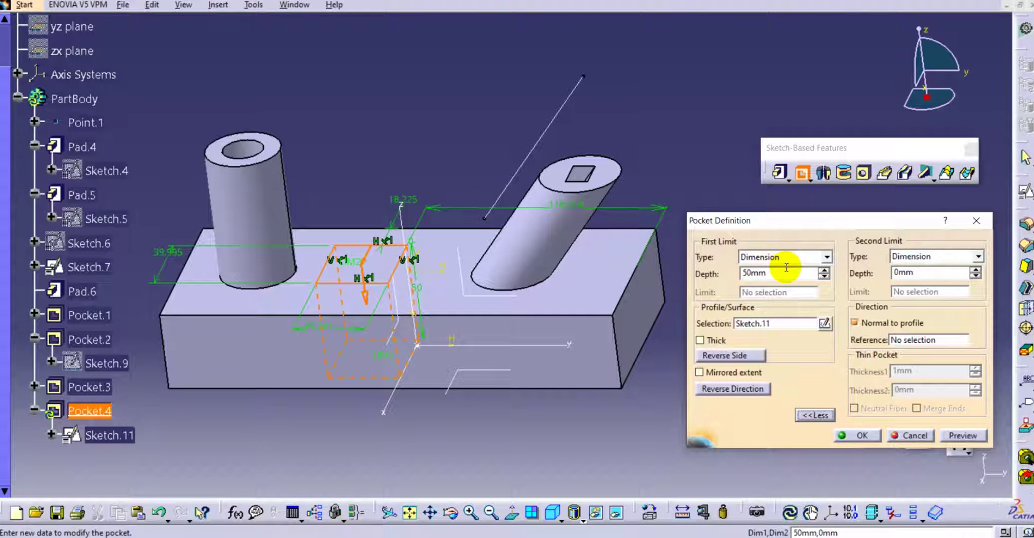
left_click(961, 435)
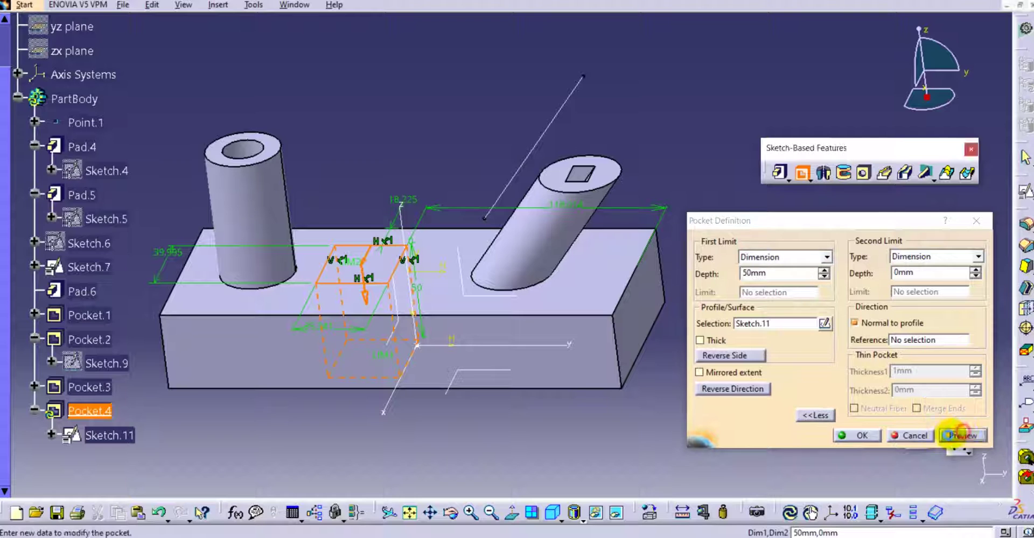
left_click(856, 436)
middle_click_drag(347, 192, 434, 157)
left_click(397, 161)
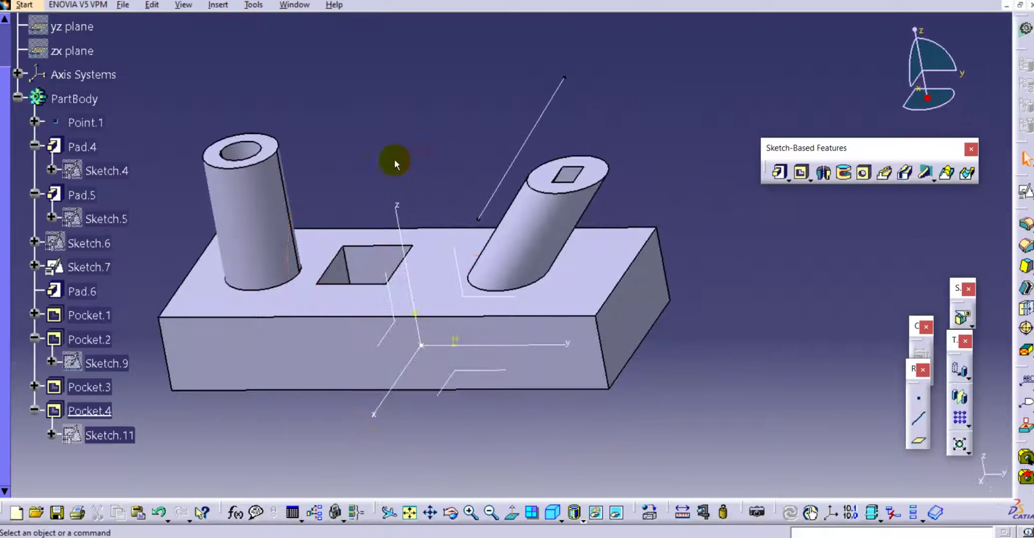
Edit the new rectangular pocket, enable its Thick option, and examine the thin outline around the profile
double_click(89, 411)
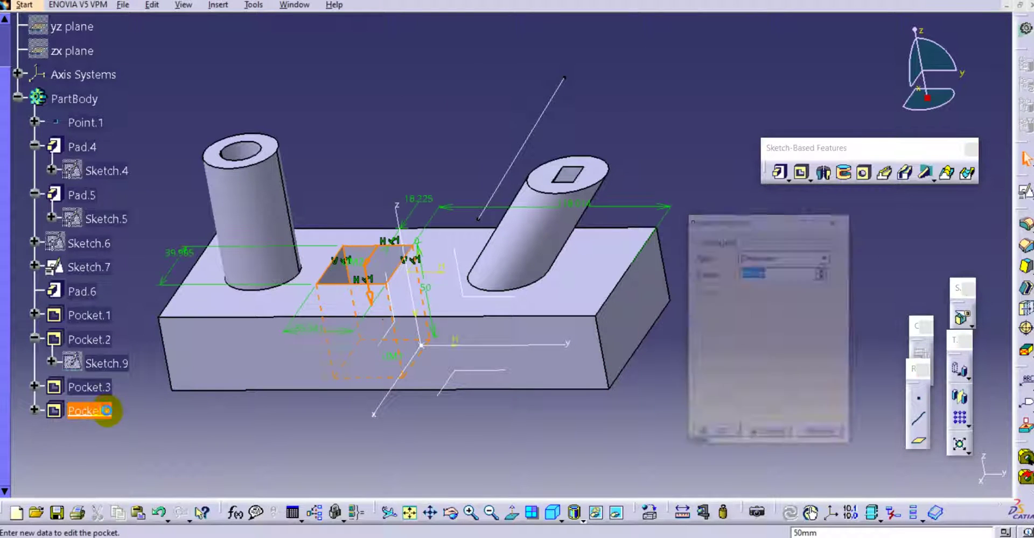
left_click(803, 416)
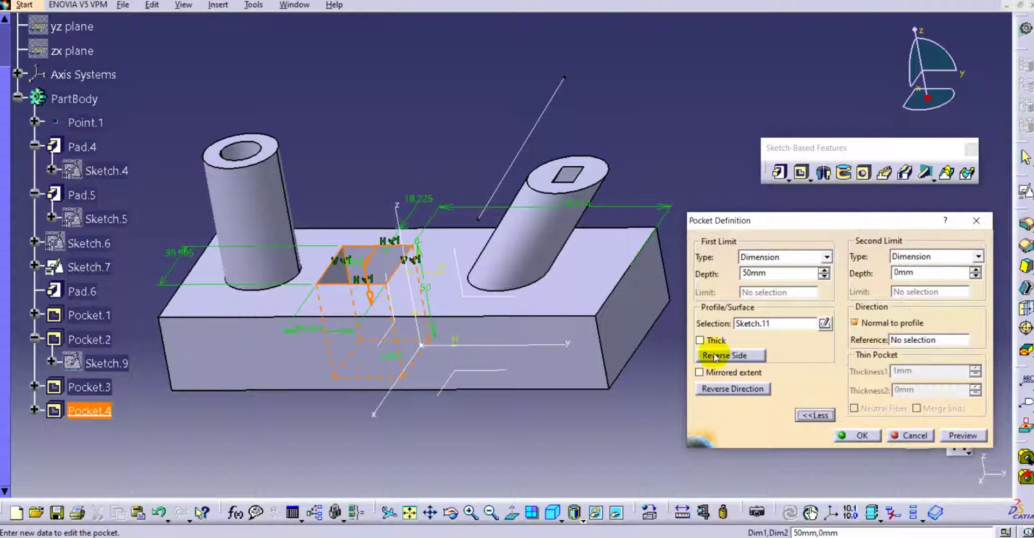
left_click(710, 340)
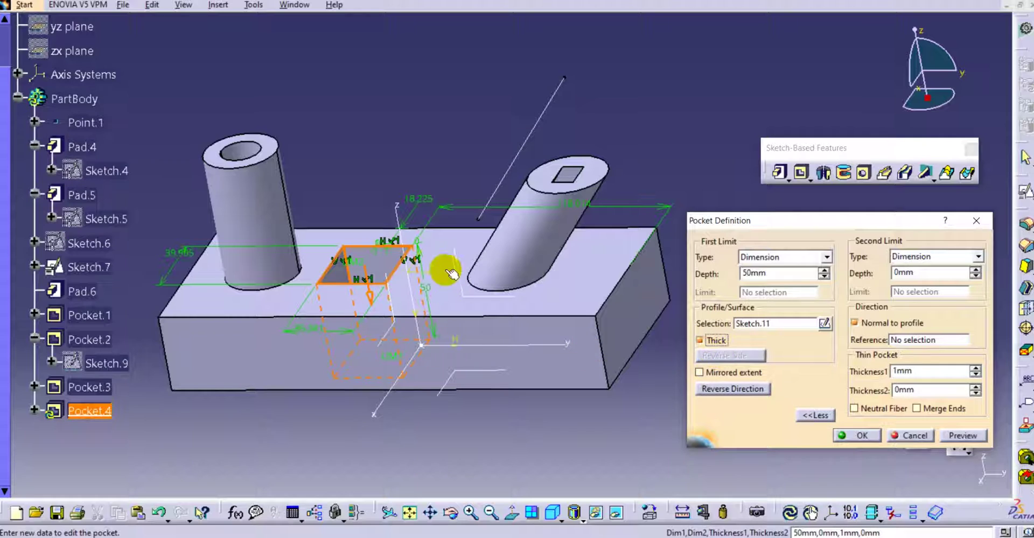
mouse_move(438, 237)
middle_mouse_down()
mouse_move(434, 275)
mouse_move(438, 235)
mouse_move(342, 215)
mouse_move(380, 224)
mouse_move(381, 215)
mouse_move(455, 200)
middle_mouse_up()
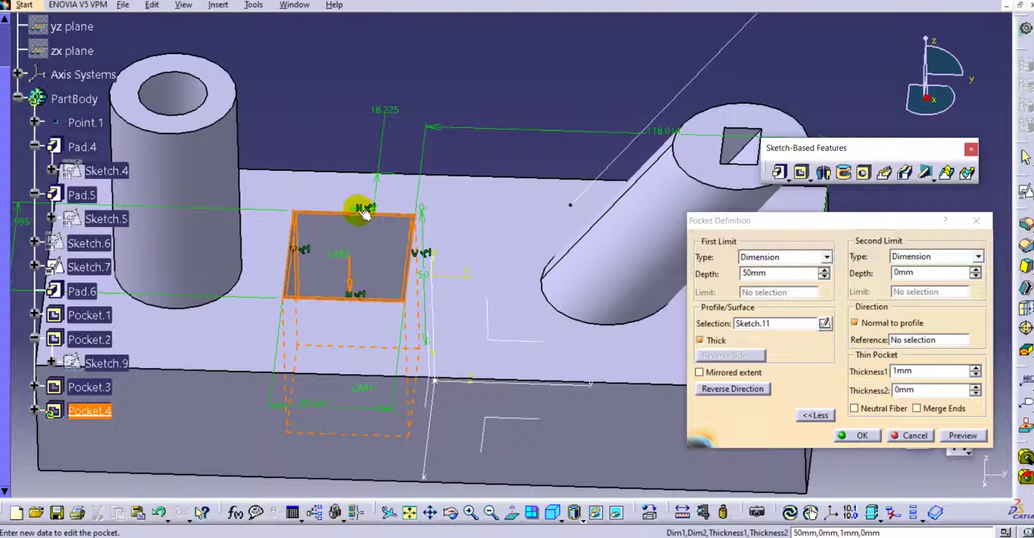
middle_click_drag(381, 215, 422, 233)
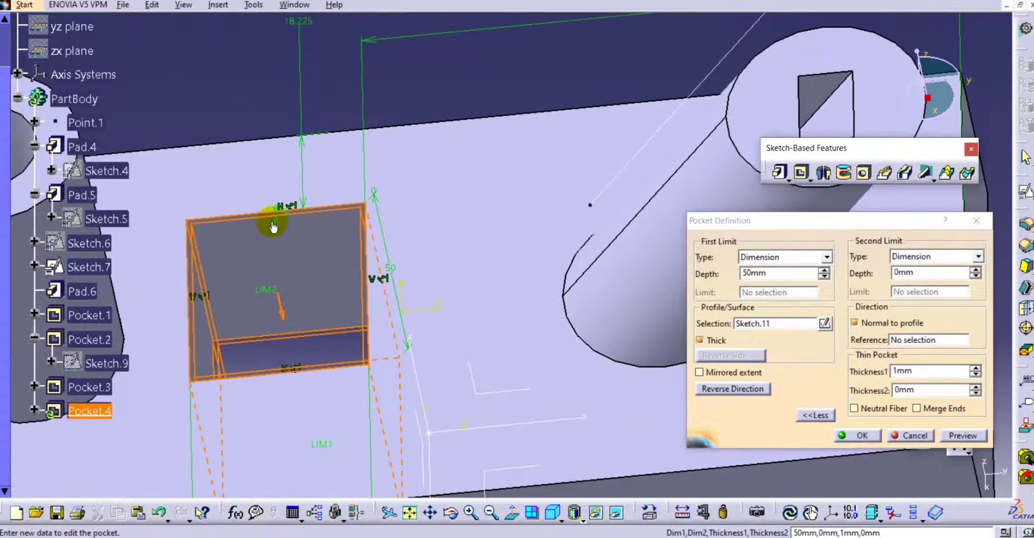
middle_click_drag(294, 304, 315, 290)
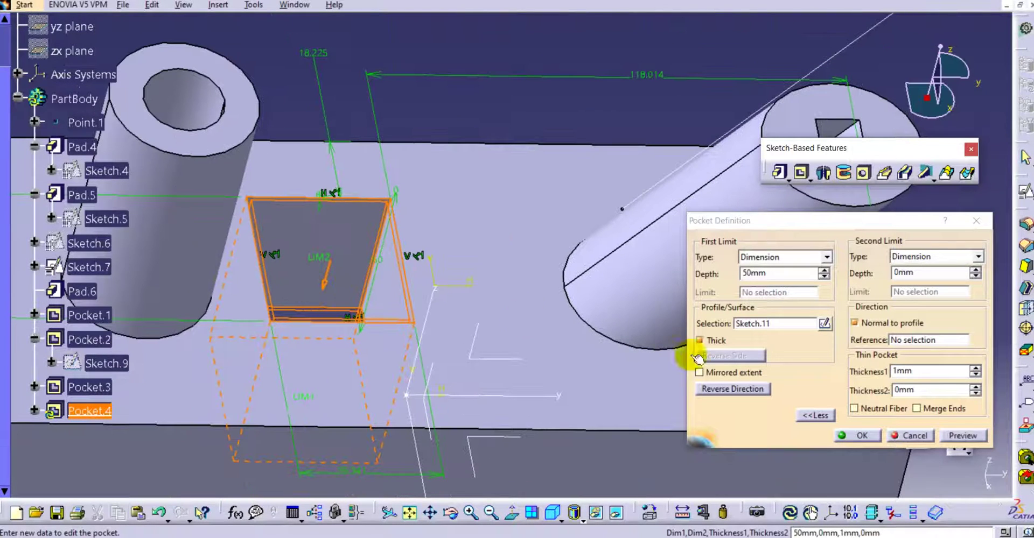
Set the thin pocket's Thickness1 to 5 mm and preview the resulting frame-shaped cut
left_click(975, 368)
left_click(975, 368)
left_click(976, 369)
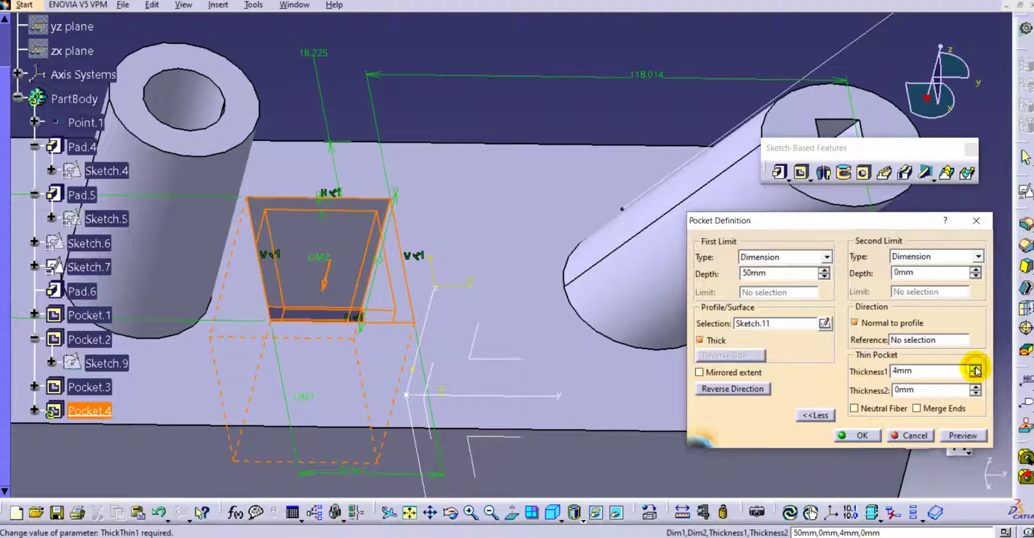
left_click(975, 368)
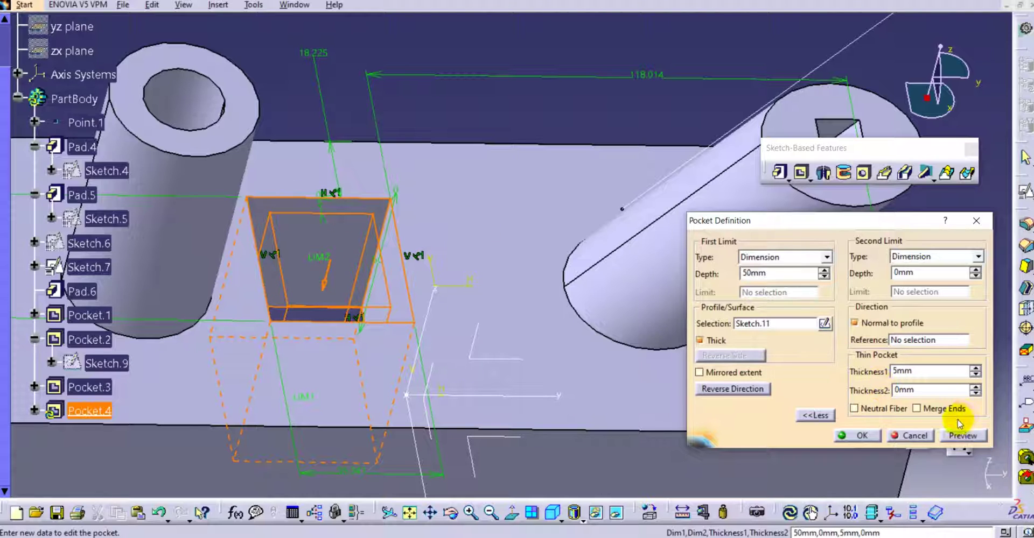
left_click(949, 434)
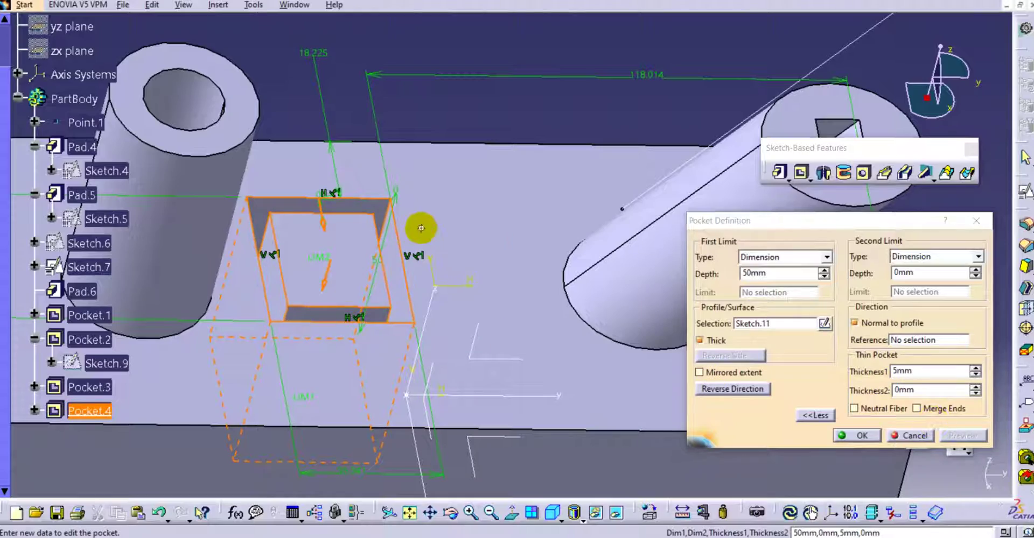
middle_click_drag(422, 224, 358, 293)
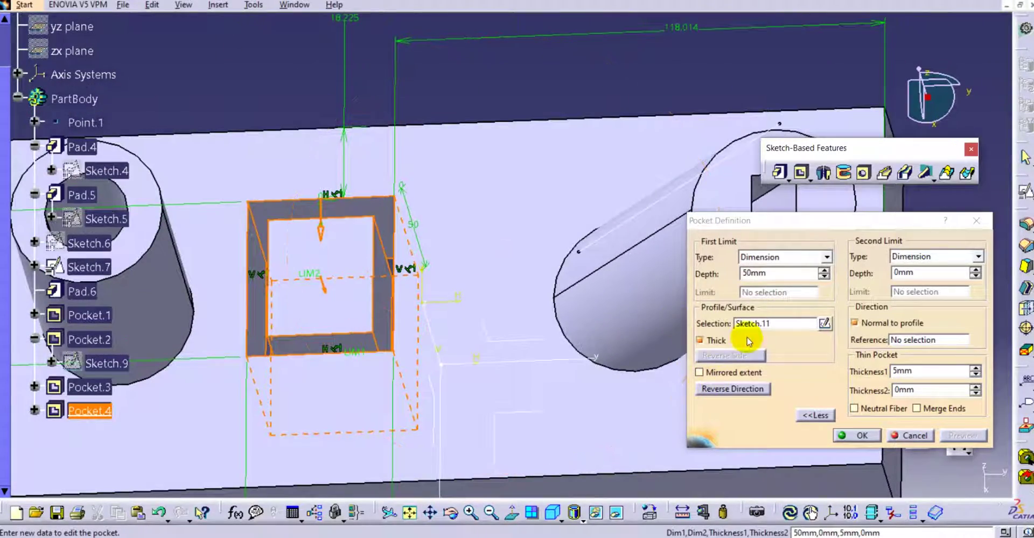
Set the rectangular thin pocket's depth to 20 mm and apply the change to the block
double_click(781, 273)
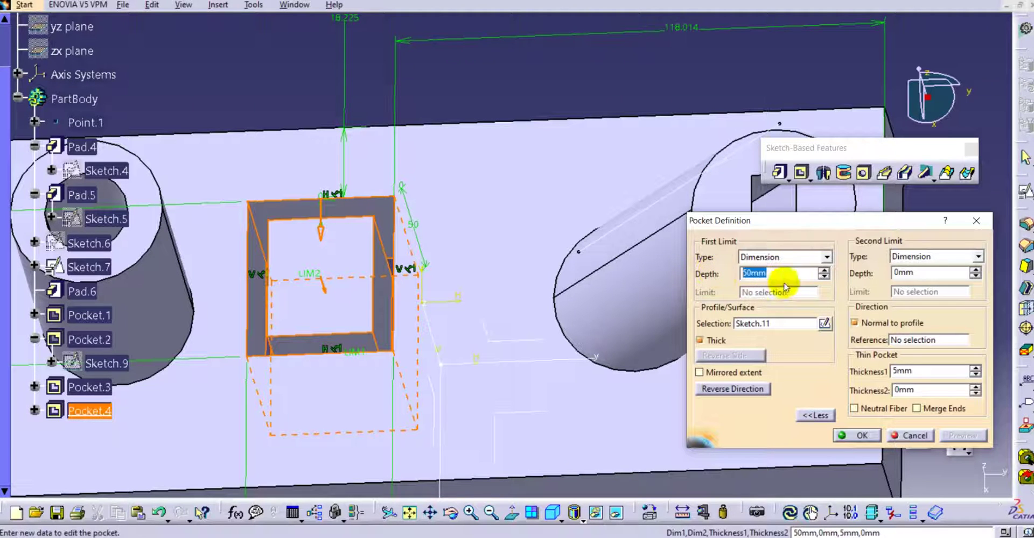
type("25")
key("Return")
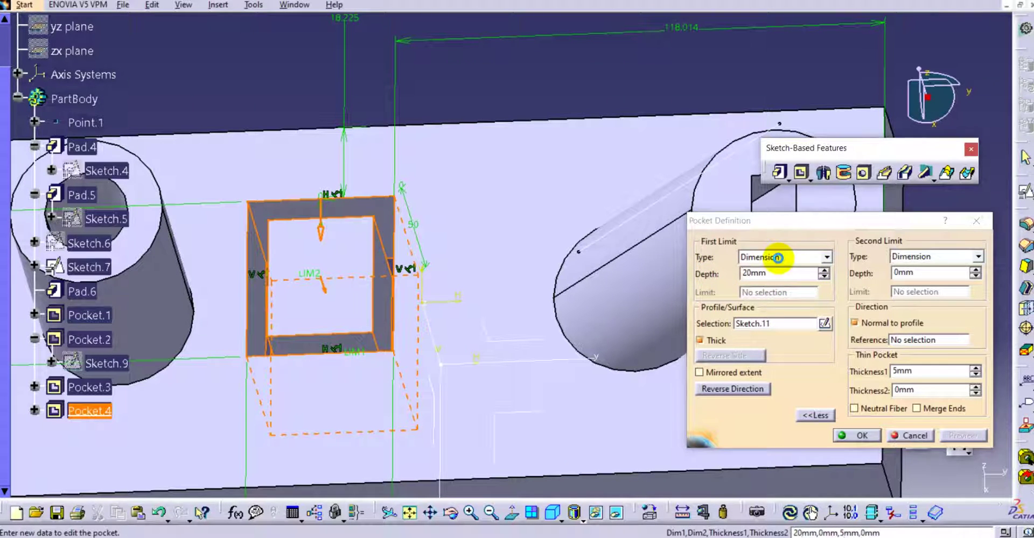
key("Return")
left_click(325, 105)
middle_click_drag(325, 105, 475, 291)
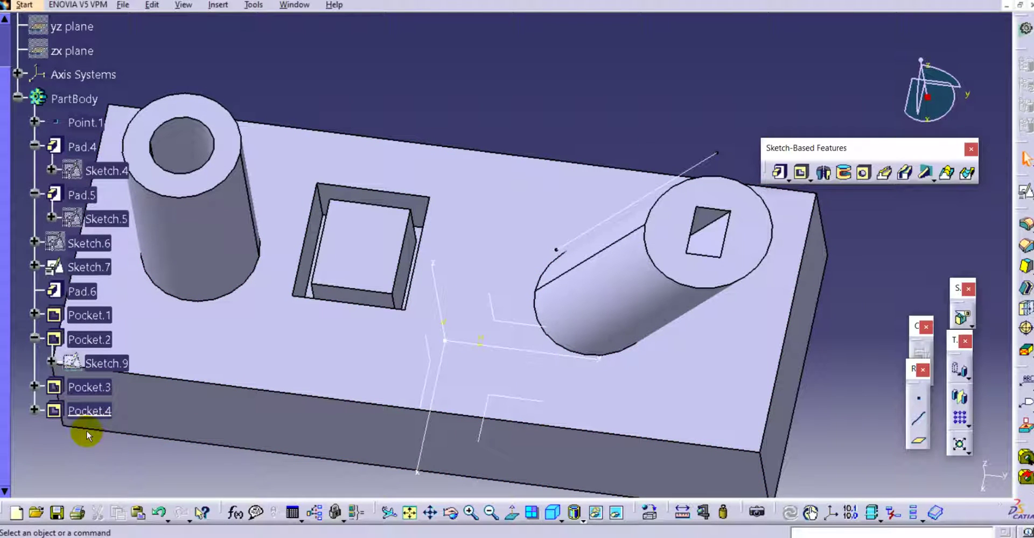
Reopen the rectangular thin pocket's definition, review its limit, direction and thin options, and close it without applying changes
double_click(88, 412)
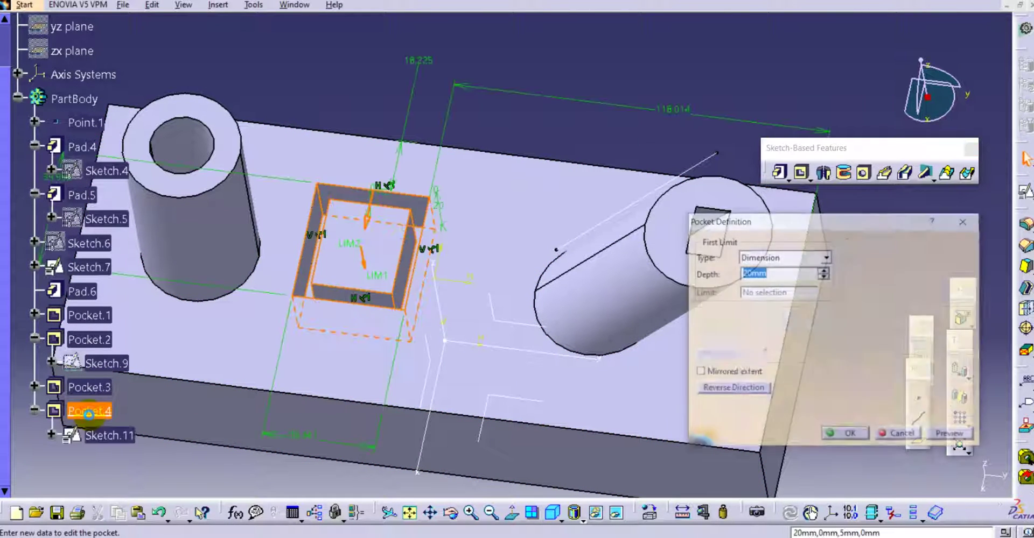
mouse_move(414, 297)
middle_mouse_down()
mouse_move(435, 239)
mouse_move(422, 192)
mouse_move(441, 95)
mouse_move(442, 330)
mouse_move(103, 417)
middle_mouse_up()
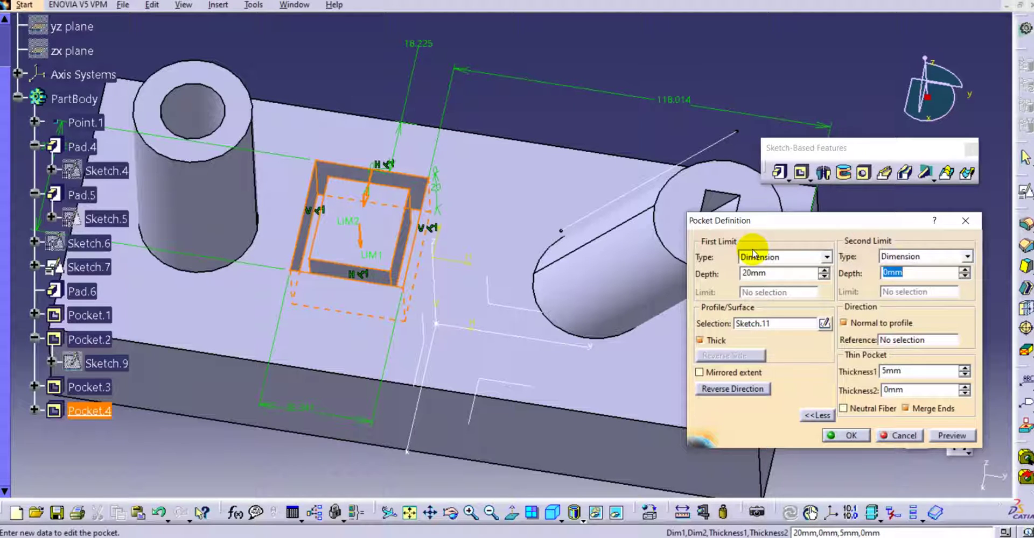
left_click(904, 435)
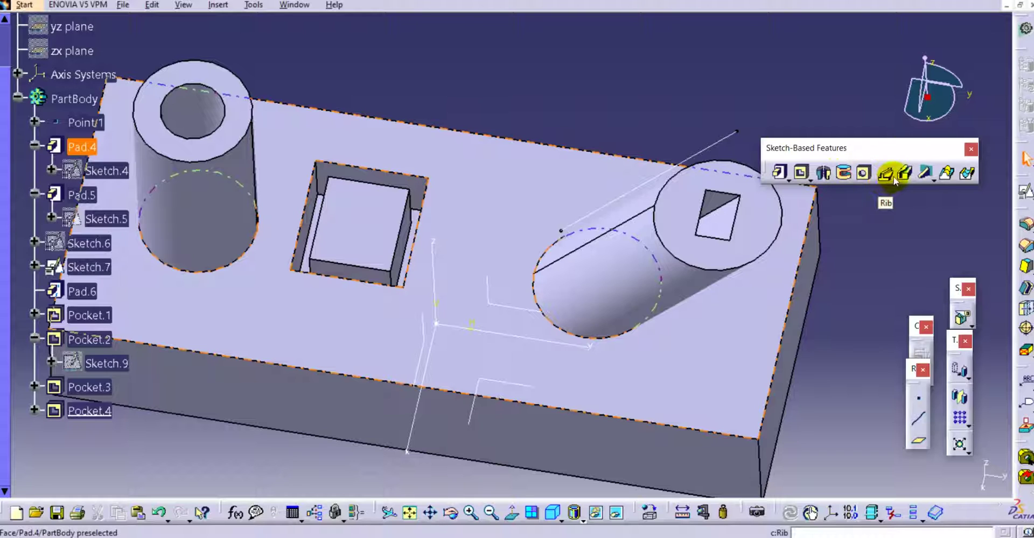
left_click(932, 178)
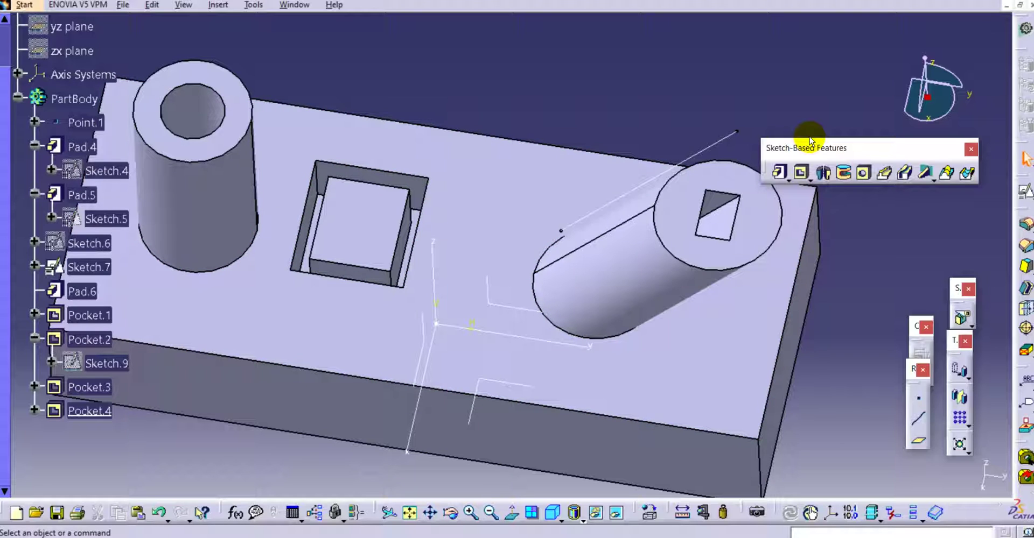
left_click(788, 180)
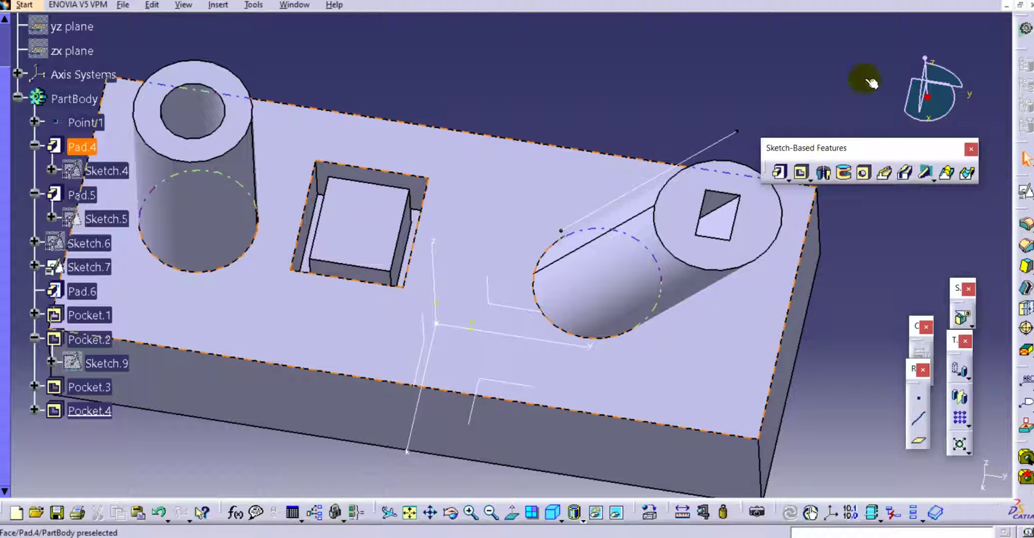
left_click(811, 181)
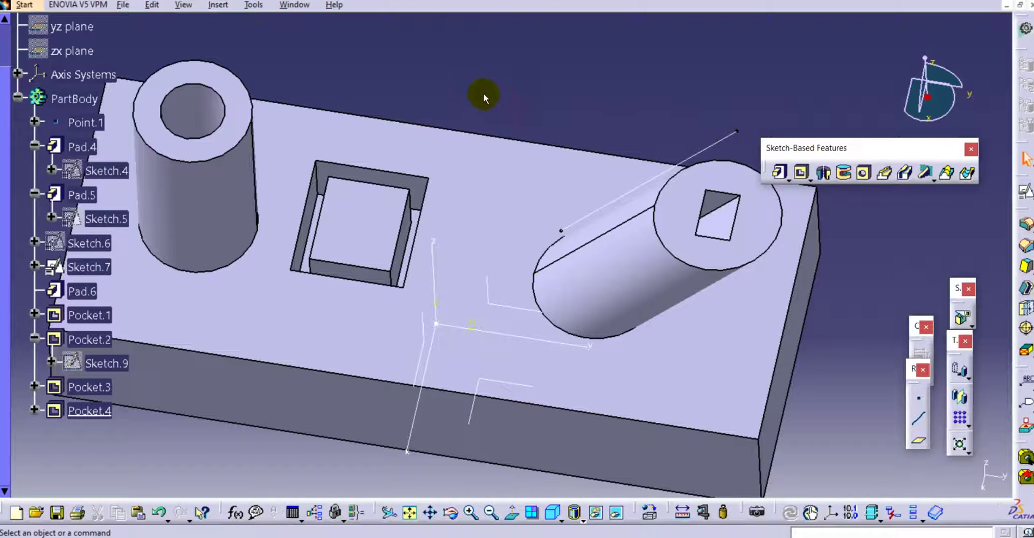
middle_click_drag(512, 92, 518, 116)
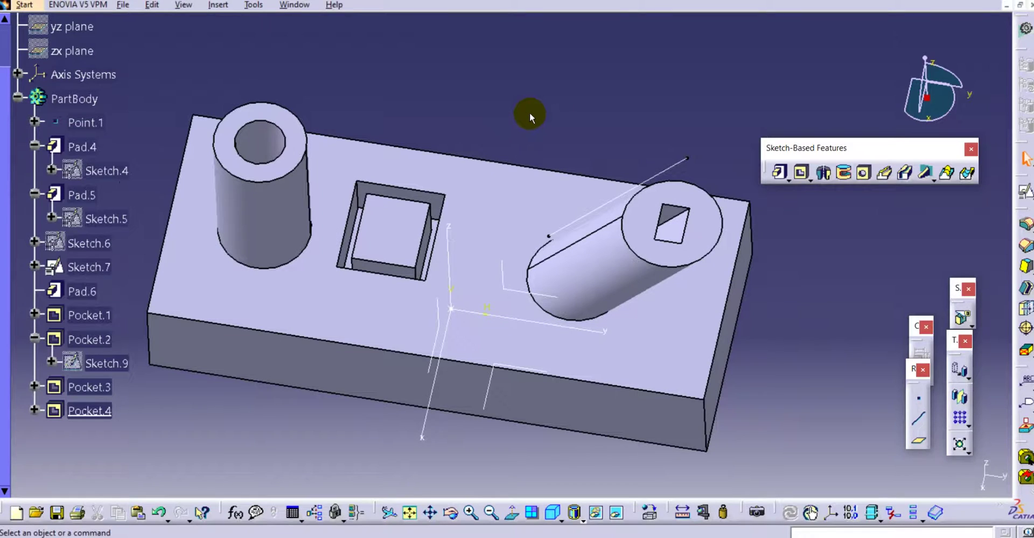